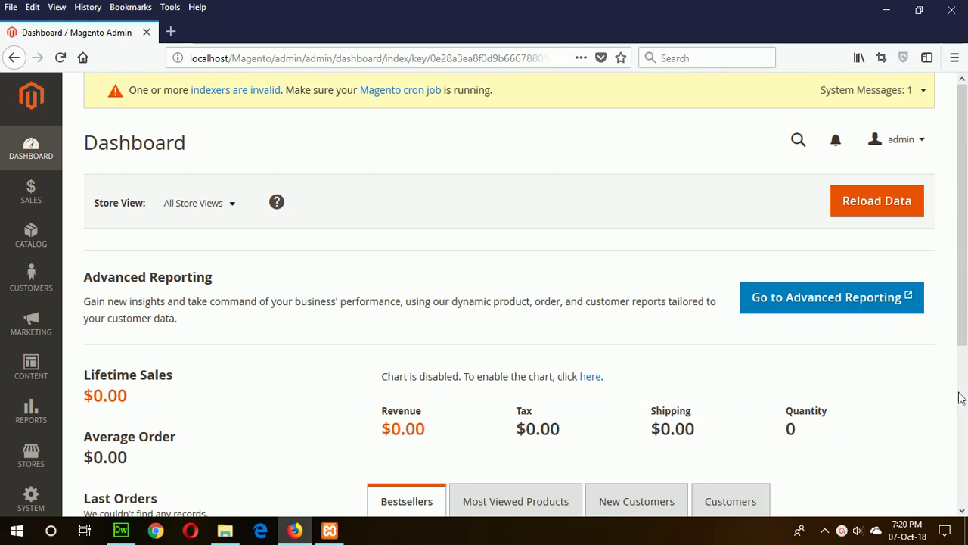
# - Open the customer storefront from the admin account options and go to the Contact Us page linked in its footer
pyautogui.click(919, 143)
pyautogui.click(844, 198)
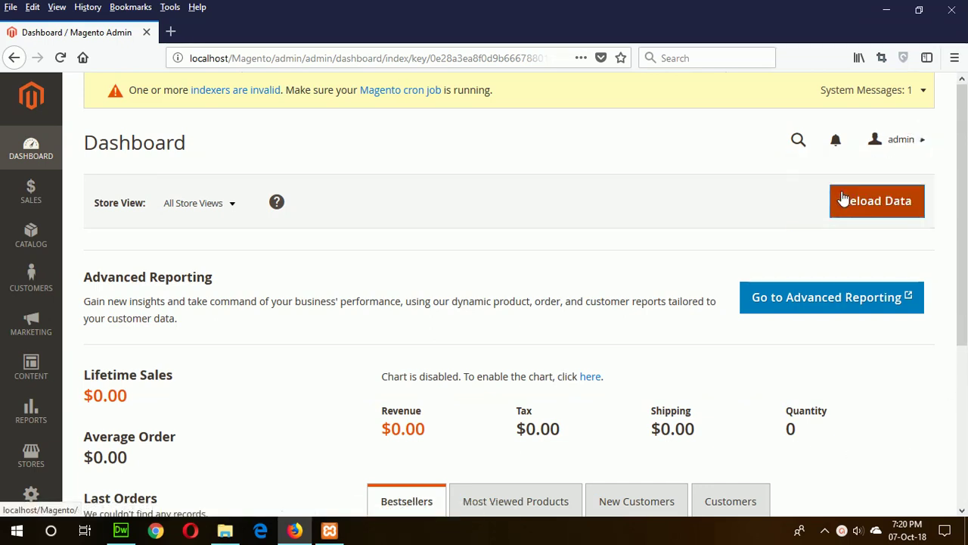
pyautogui.scroll(-10, 496, 291)
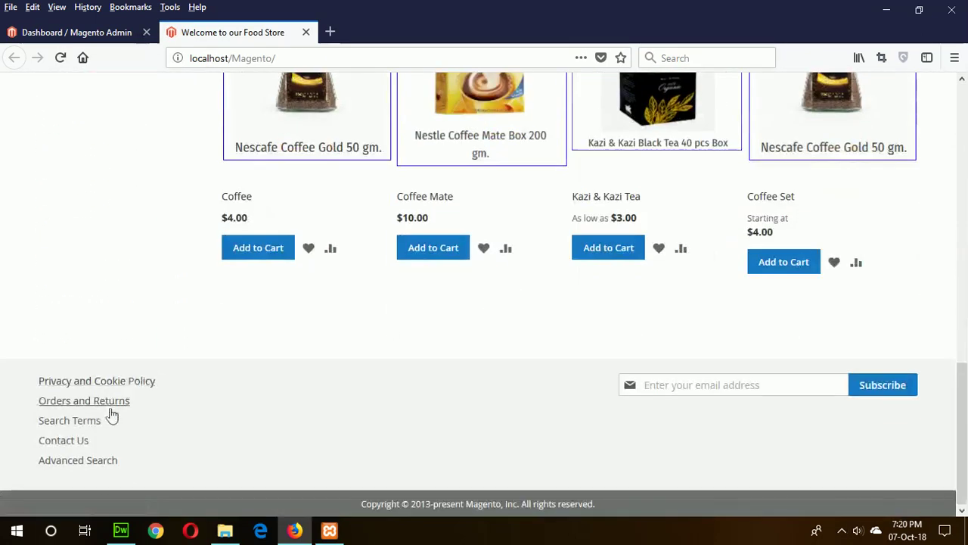
pyautogui.click(59, 446)
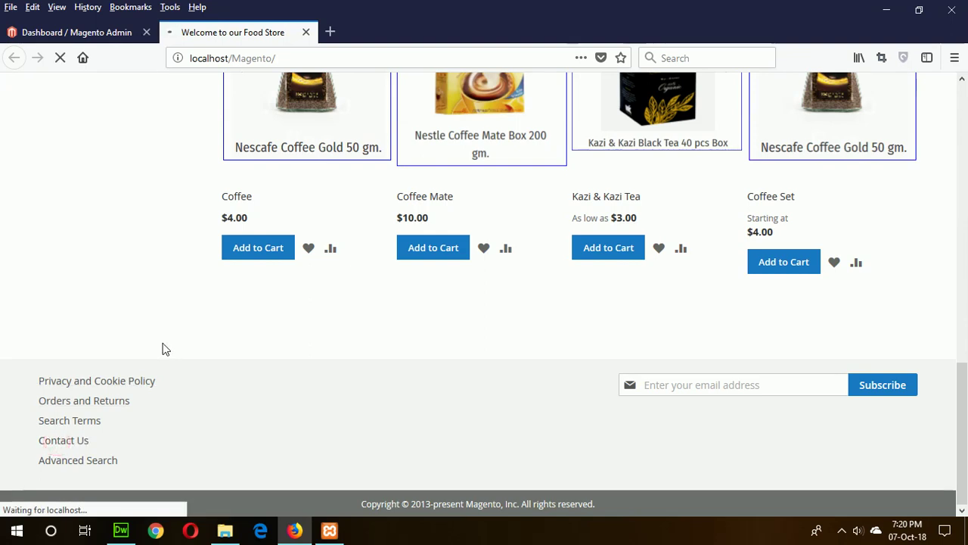
pyautogui.scroll(6, 165, 349)
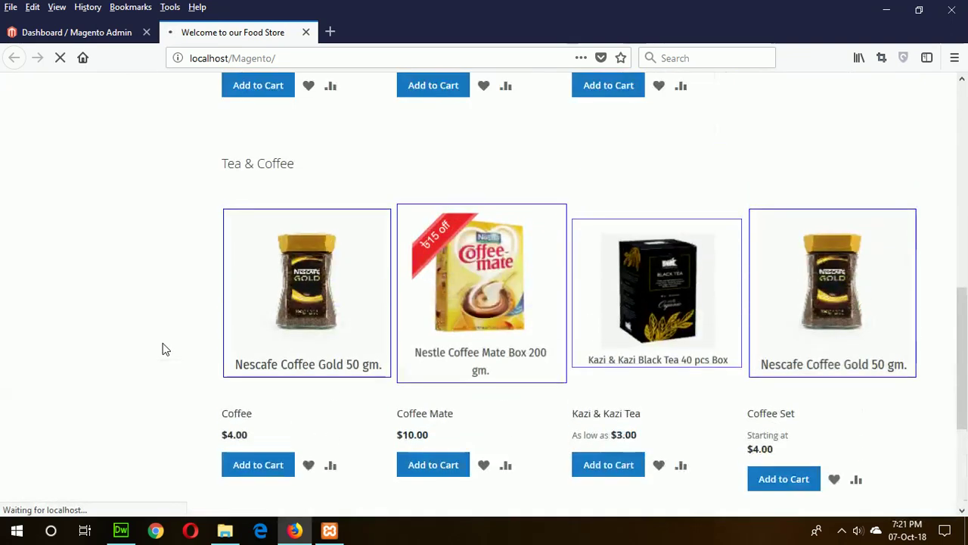
pyautogui.scroll(4, 165, 349)
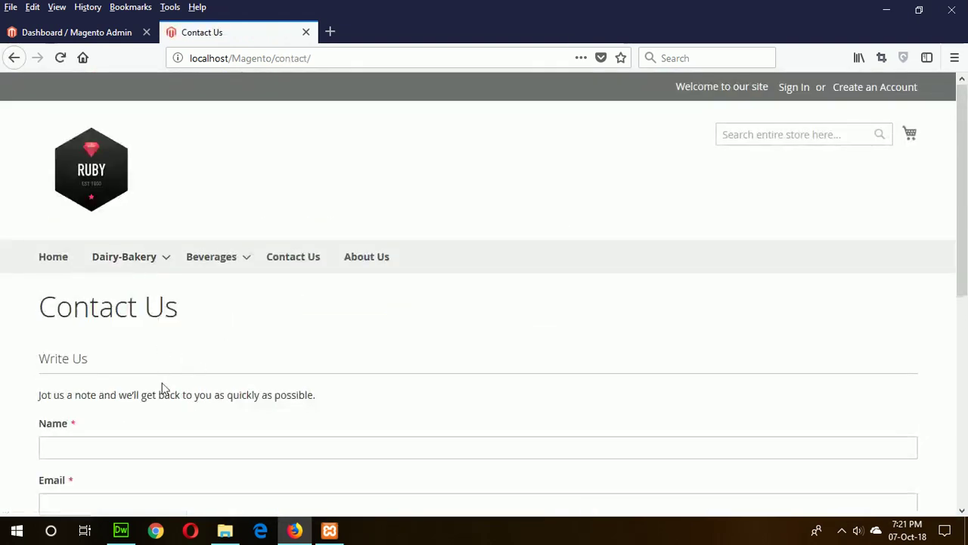
# - Examine the default contact form's fields, and open the Contact Us category page from the storefront's main navigation for comparison
pyautogui.scroll(-3, 218, 400)
pyautogui.scroll(-3, 218, 404)
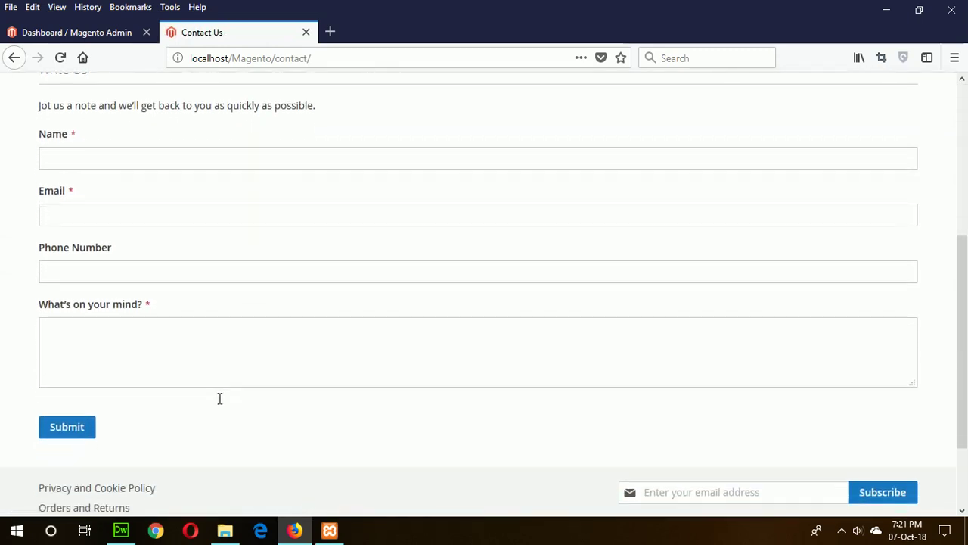
pyautogui.scroll(4, 218, 404)
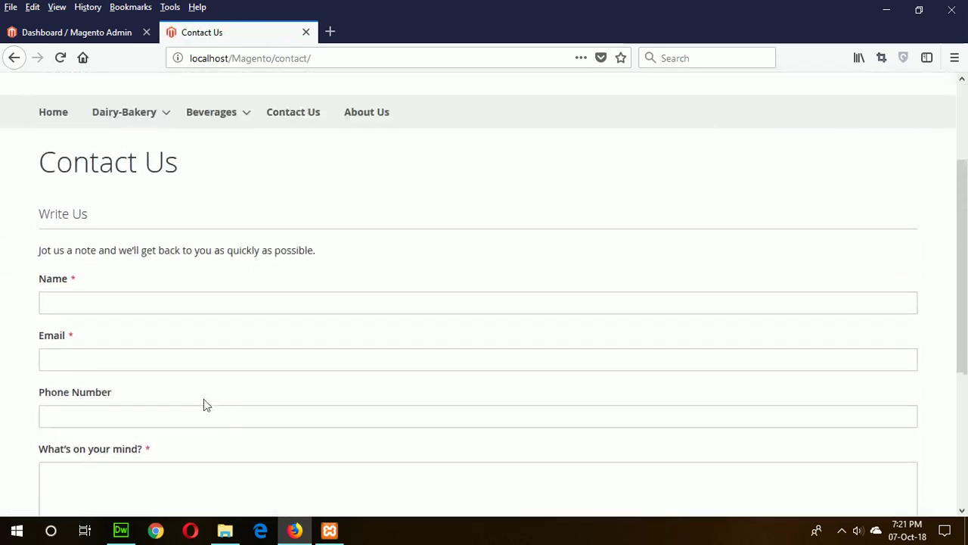
pyautogui.scroll(-3, 296, 378)
pyautogui.scroll(5, 285, 376)
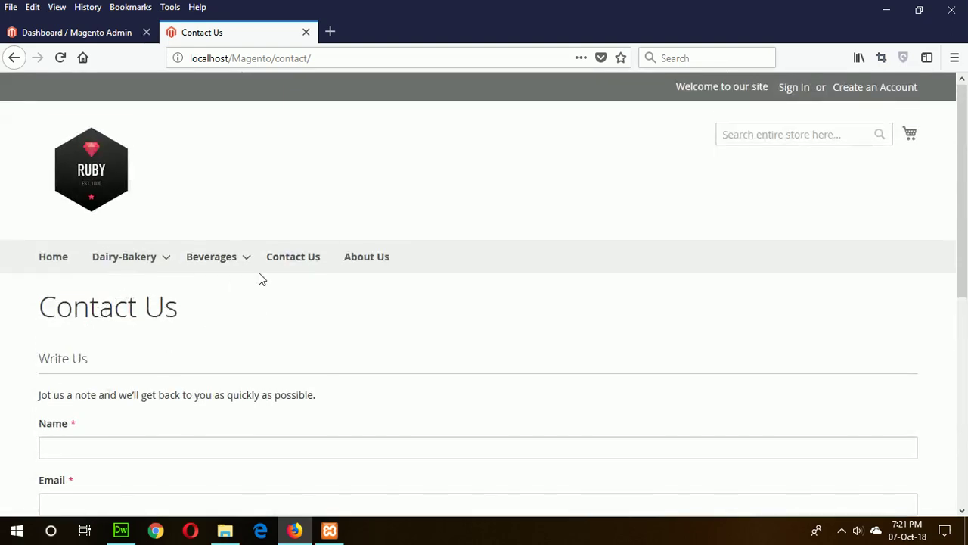
pyautogui.click(305, 266)
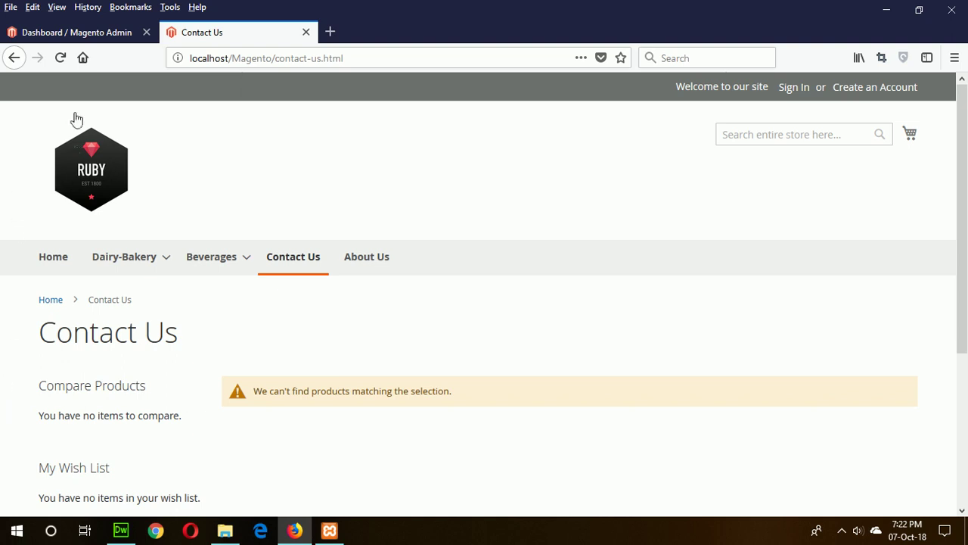
# - Return to the admin dashboard, go to the content Blocks list and start adding a new block
pyautogui.click(52, 37)
pyautogui.scroll(-3, 320, 324)
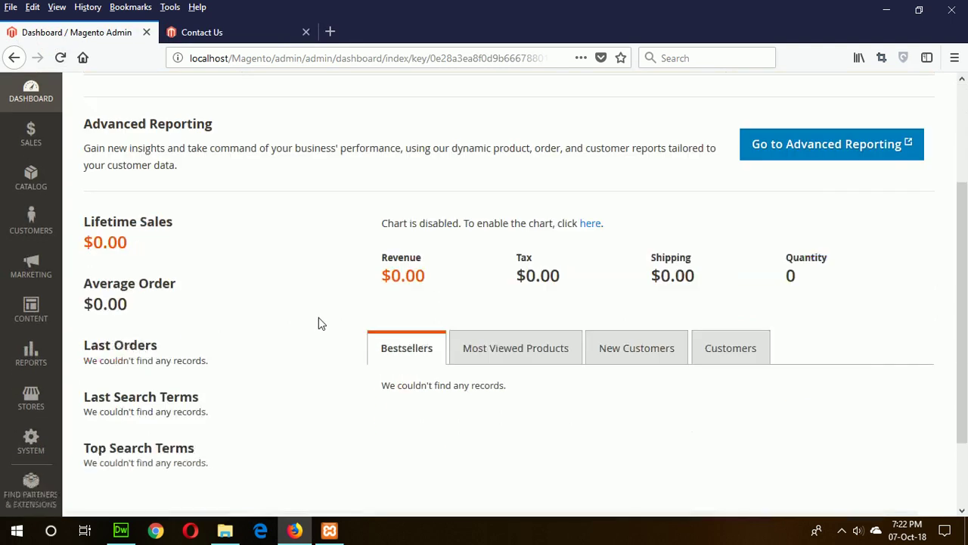
pyautogui.scroll(3, 319, 323)
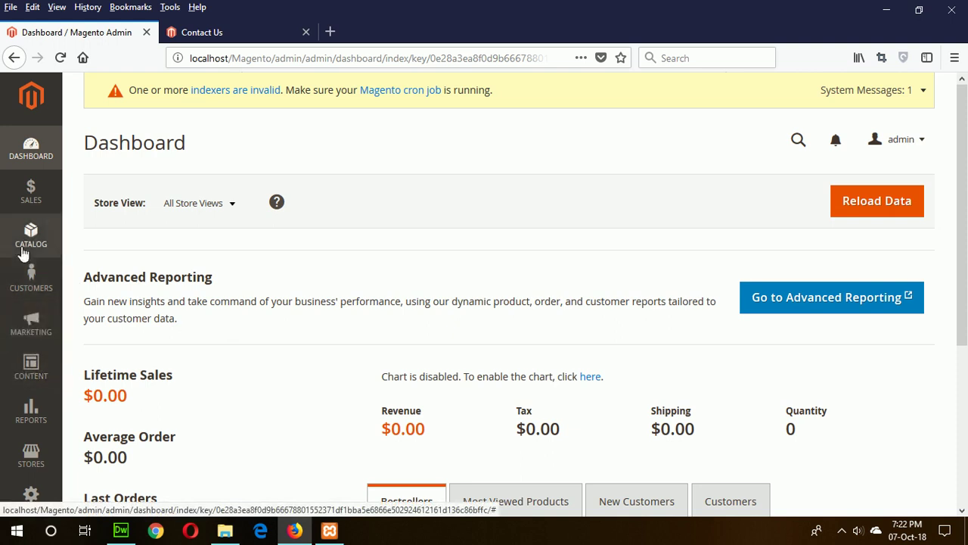
pyautogui.click(31, 384)
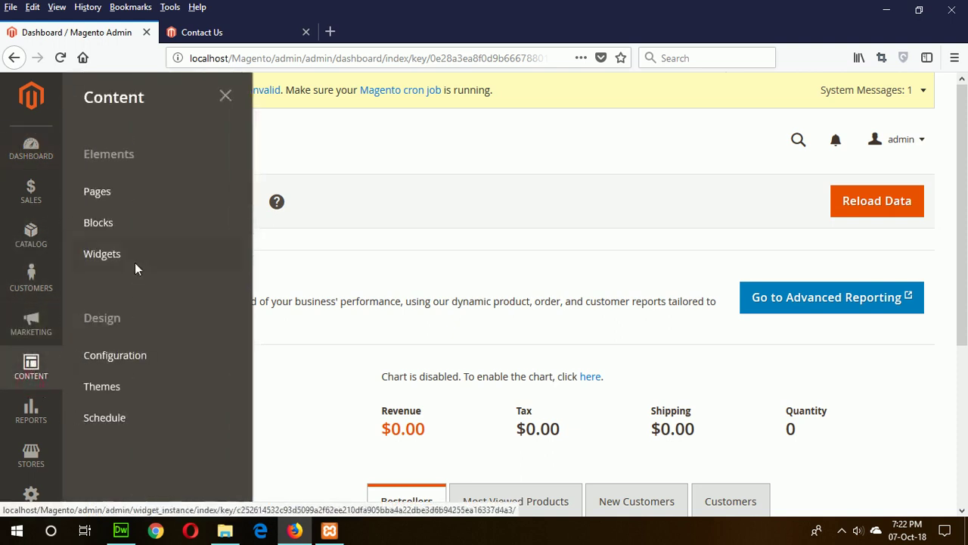
pyautogui.click(108, 227)
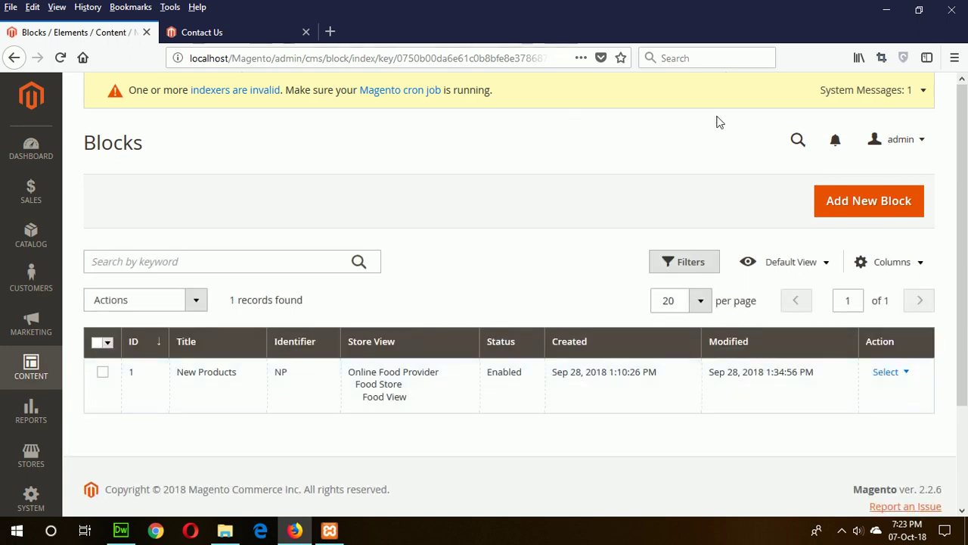
pyautogui.click(860, 210)
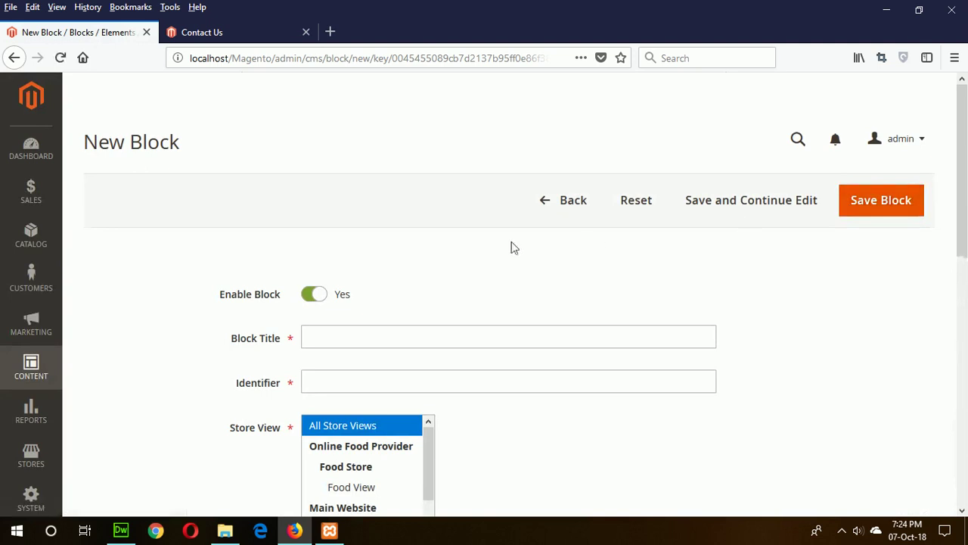
# - Set the block title to "Contact us", the identifier to "contactus" and the store view to Food View
pyautogui.click(401, 328)
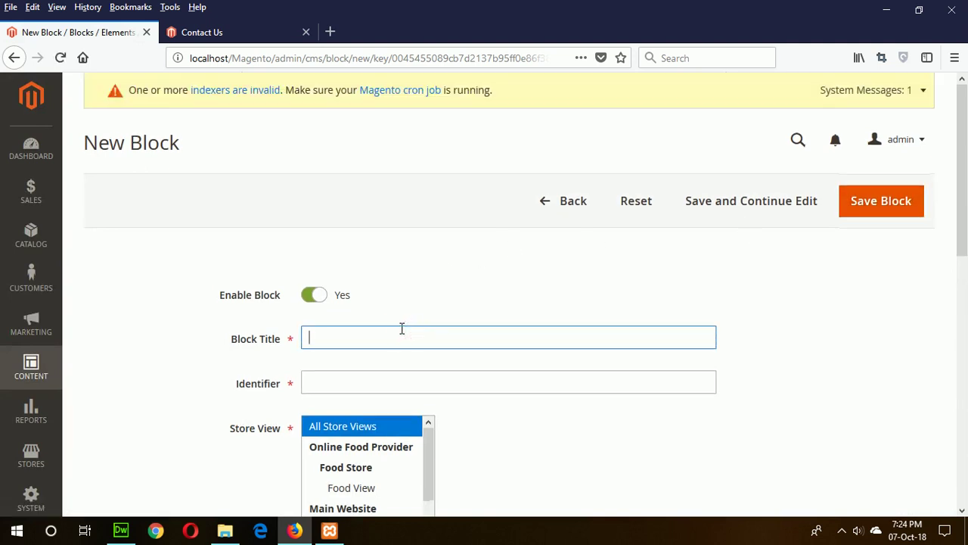
pyautogui.write('Cn')
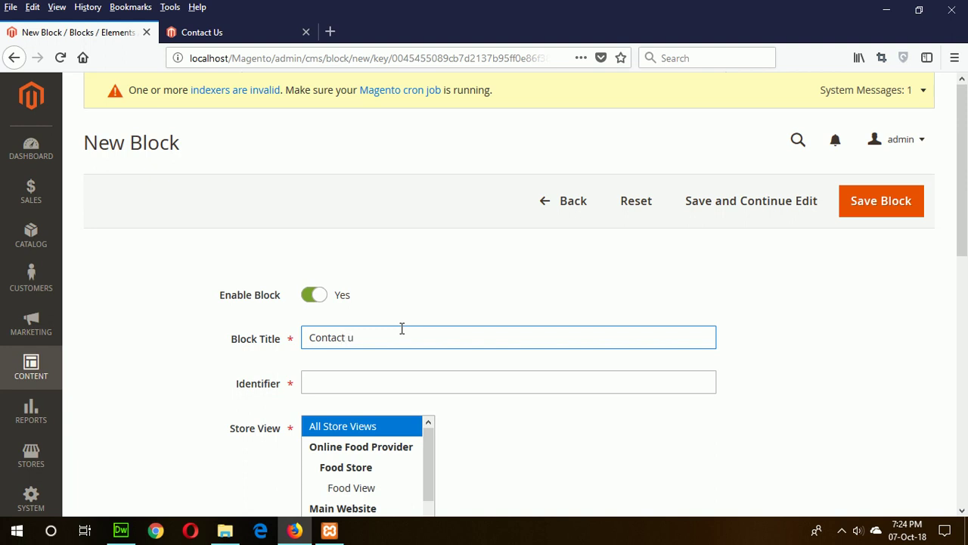
pyautogui.click(357, 386)
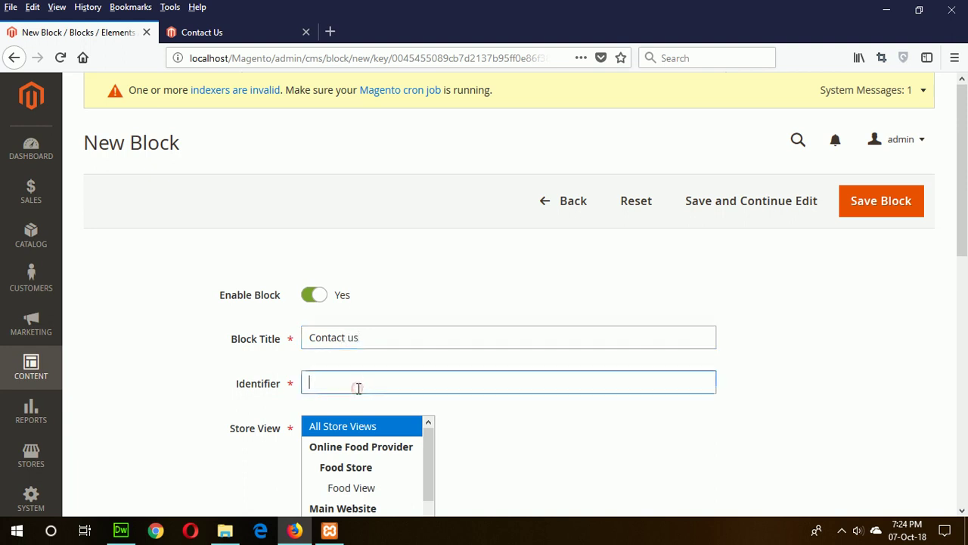
pyautogui.write('contactus')
pyautogui.scroll(-3, 359, 387)
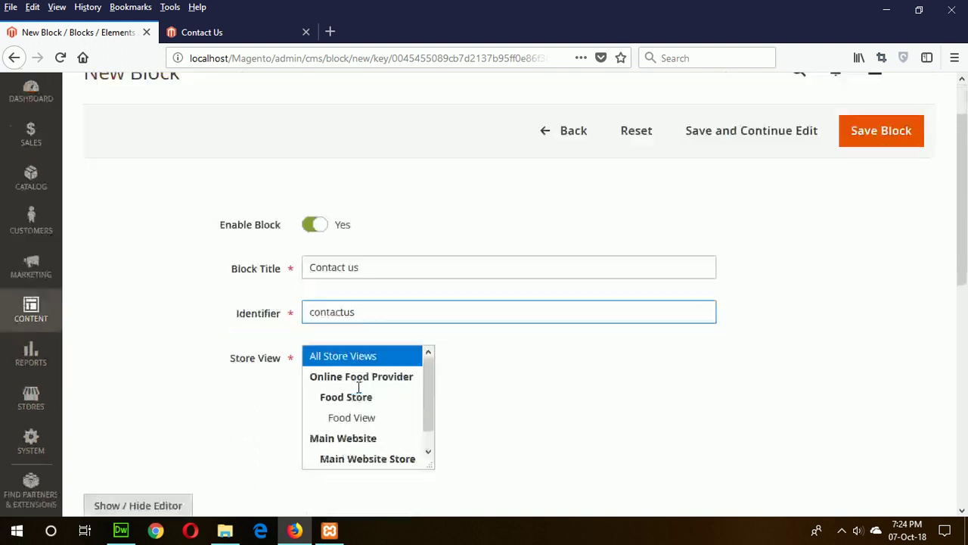
pyautogui.click(353, 344)
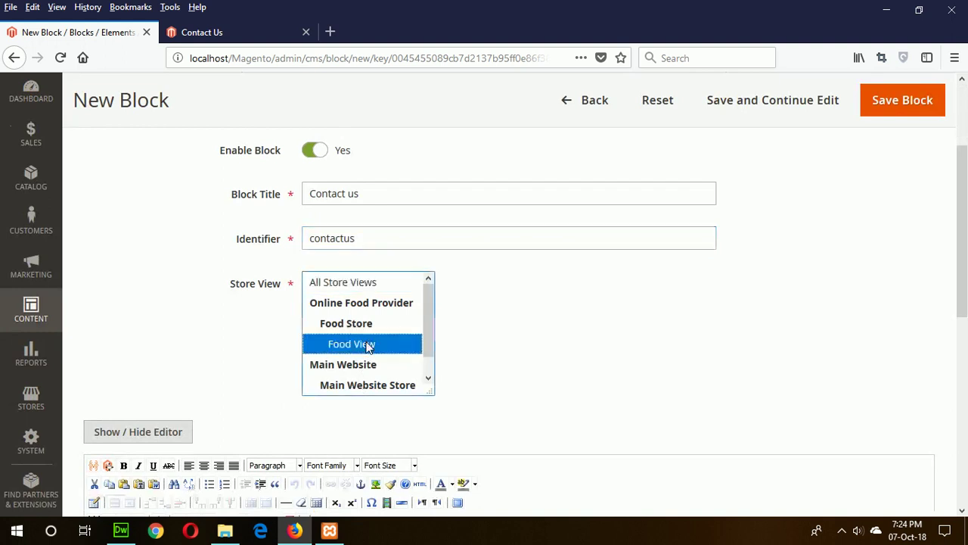
# - Open the HTML source editor for the block's content, and copy the entire form code from contact.html in Dreamweaver
pyautogui.scroll(-6, 467, 363)
pyautogui.scroll(-5, 467, 362)
pyautogui.scroll(6, 467, 362)
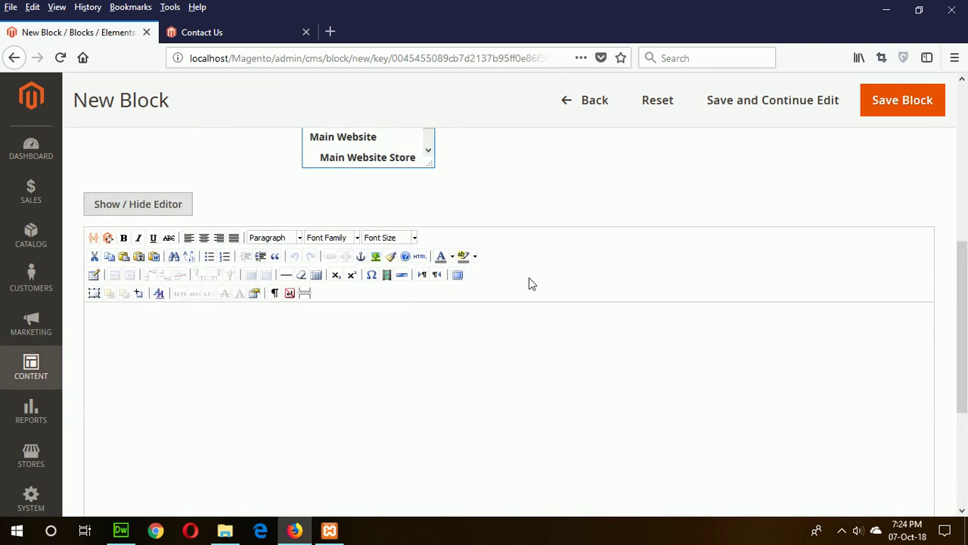
pyautogui.click(420, 258)
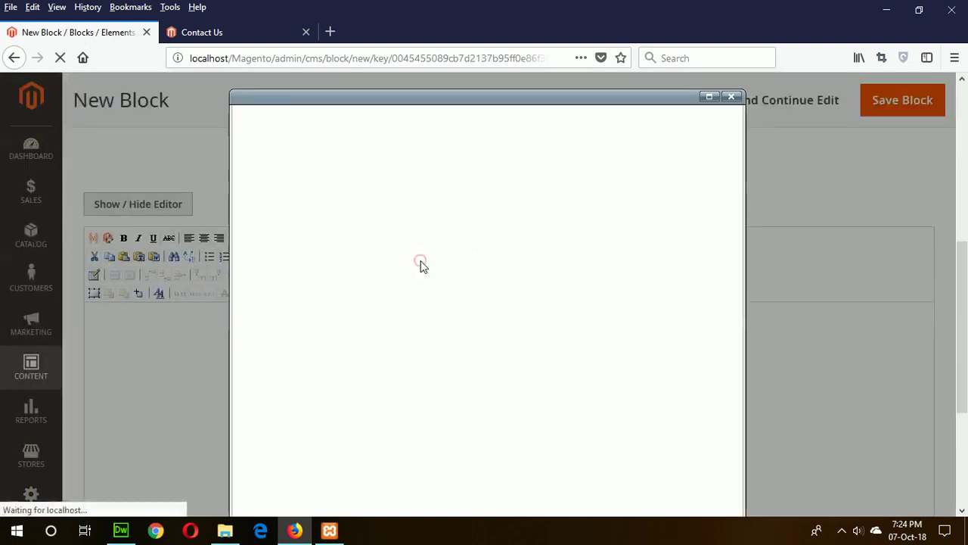
pyautogui.click(118, 532)
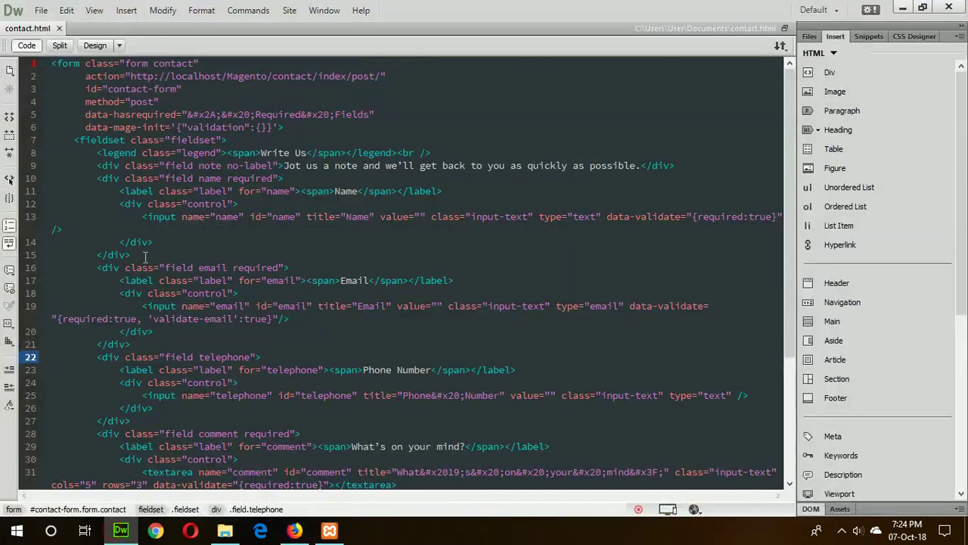
pyautogui.moveTo(52, 67); pyautogui.dragTo(299, 499)
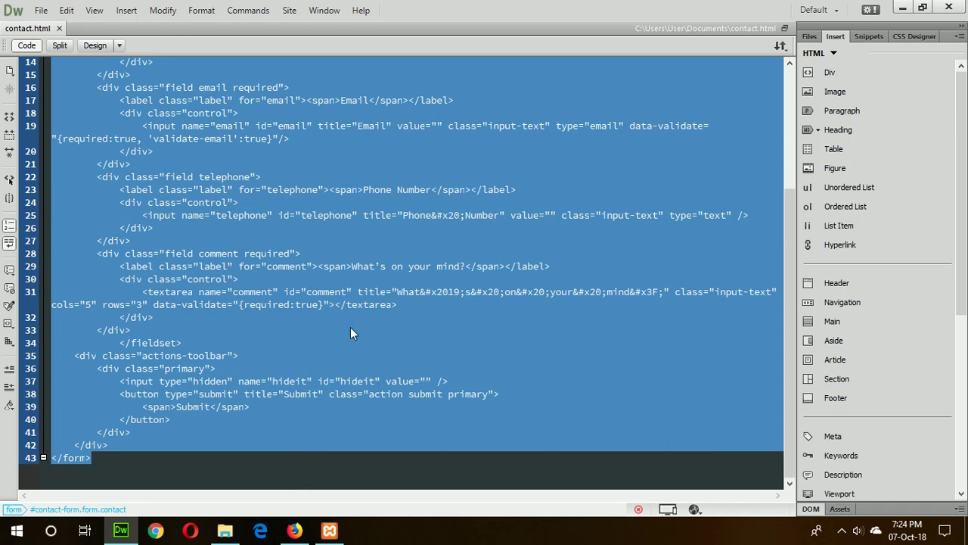
pyautogui.rightClick(269, 237)
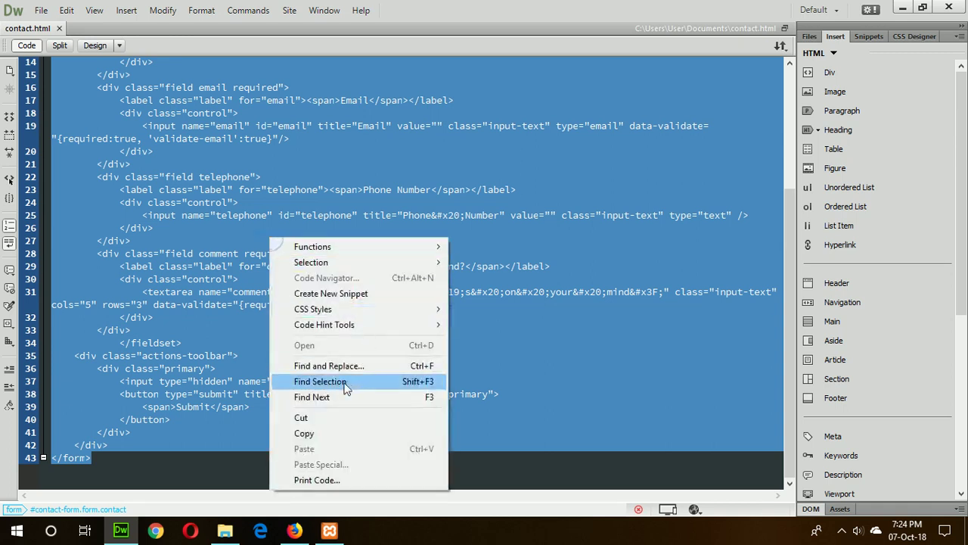
pyautogui.click(303, 432)
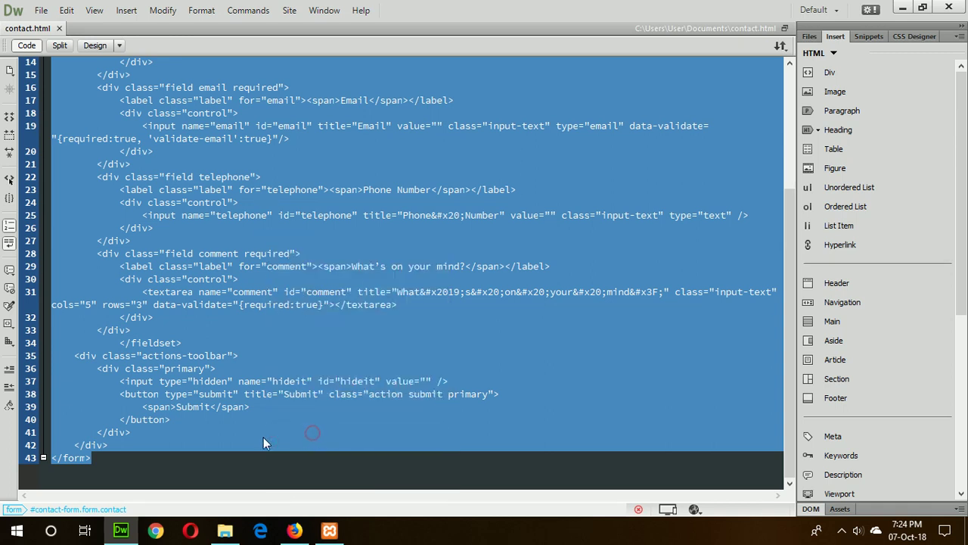
# - Switch back to Firefox, paste the copied form code into the HTML source editor and update the block's content
pyautogui.click(295, 531)
pyautogui.rightClick(350, 207)
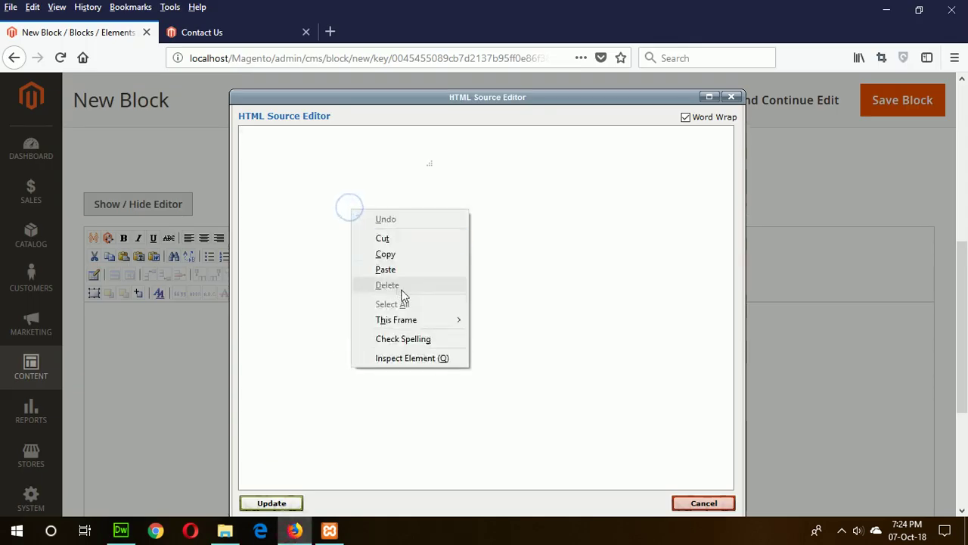
pyautogui.click(429, 271)
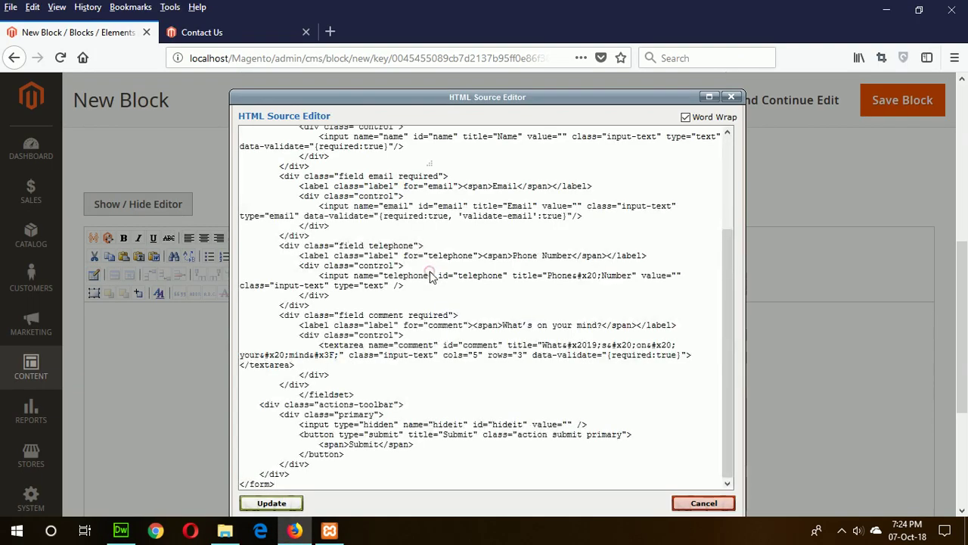
pyautogui.click(270, 503)
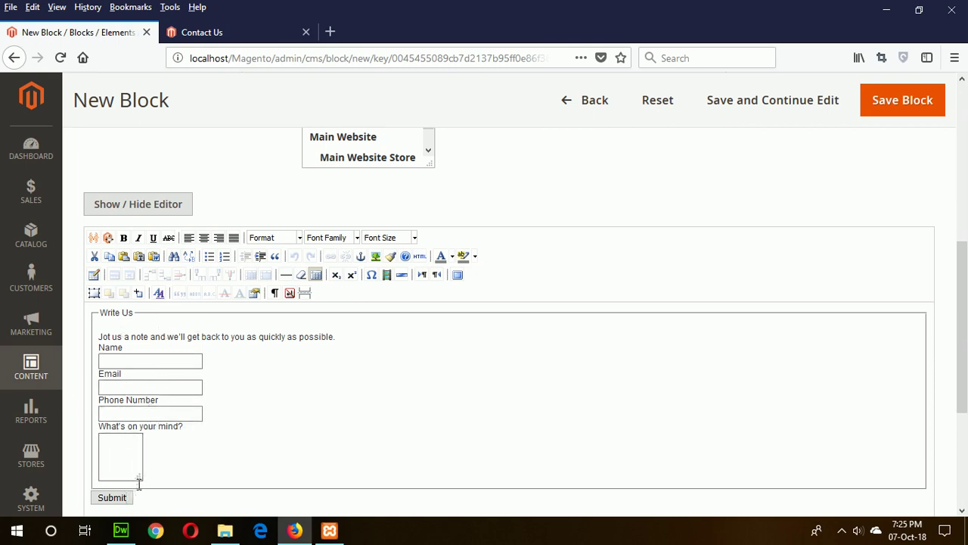
# - Widen the "What's on your mind?" text area in the form to about three times its width and save the block
pyautogui.moveTo(136, 475); pyautogui.dragTo(233, 473)
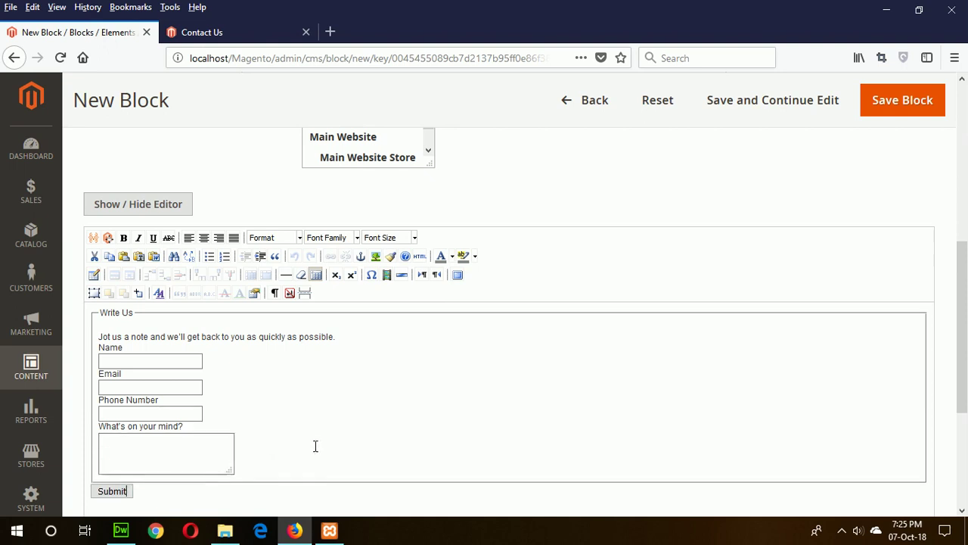
pyautogui.scroll(-3, 315, 442)
pyautogui.scroll(3, 316, 442)
pyautogui.scroll(5, 316, 442)
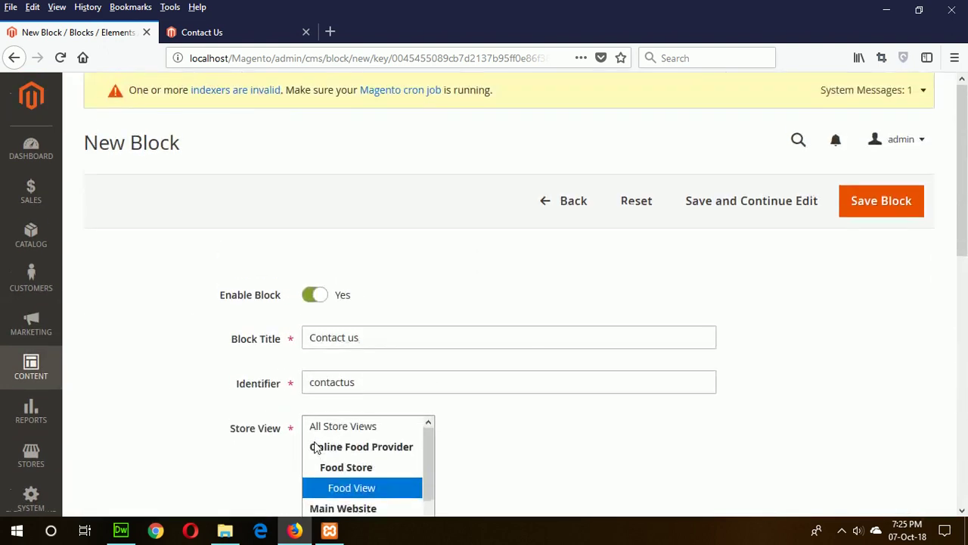
pyautogui.click(884, 203)
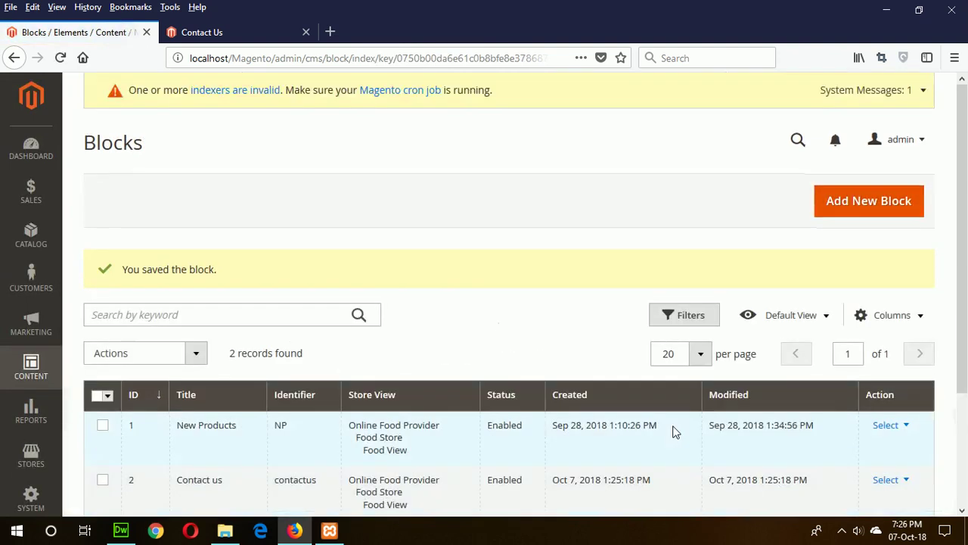
# - Check the Contact us entry in the Blocks list and the storefront's Contact Us category page, returning to the admin
pyautogui.scroll(-3, 676, 430)
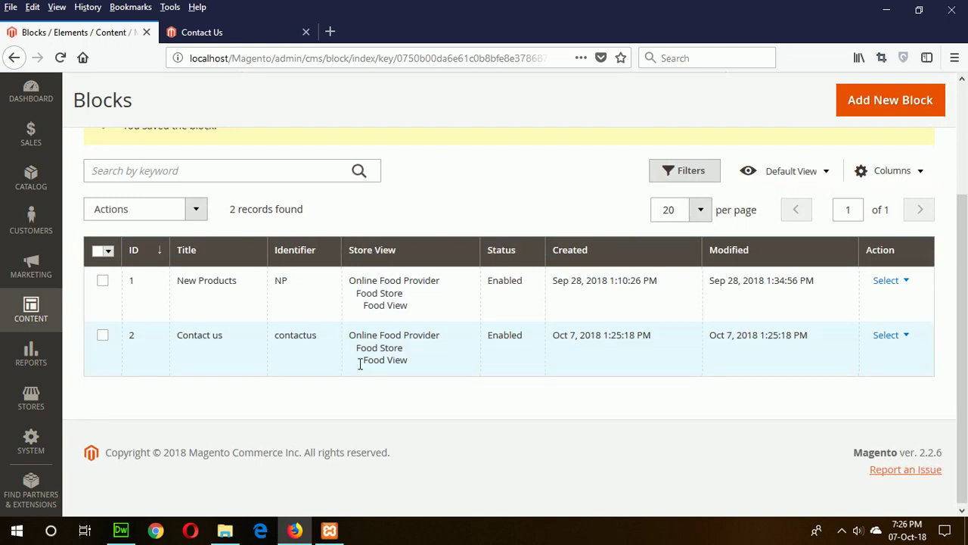
pyautogui.click(193, 32)
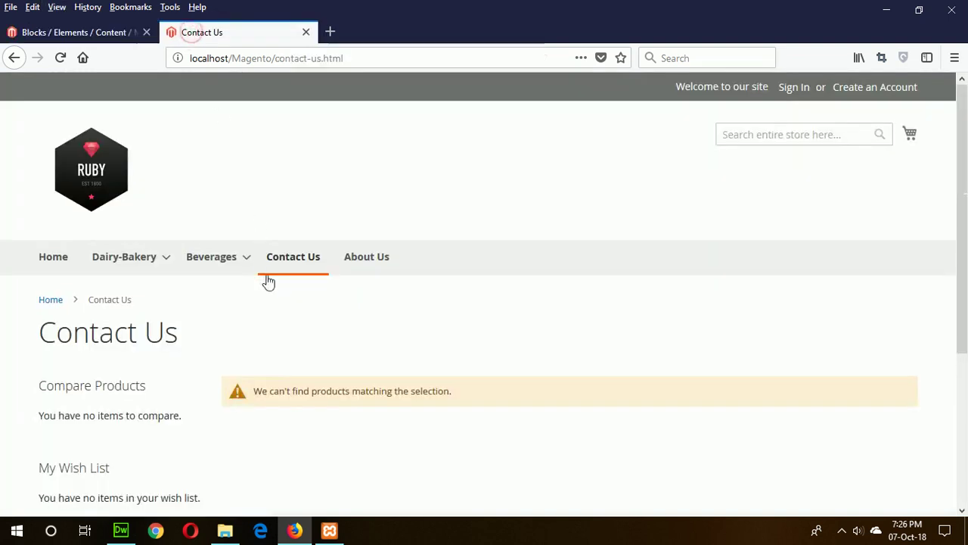
pyautogui.click(65, 32)
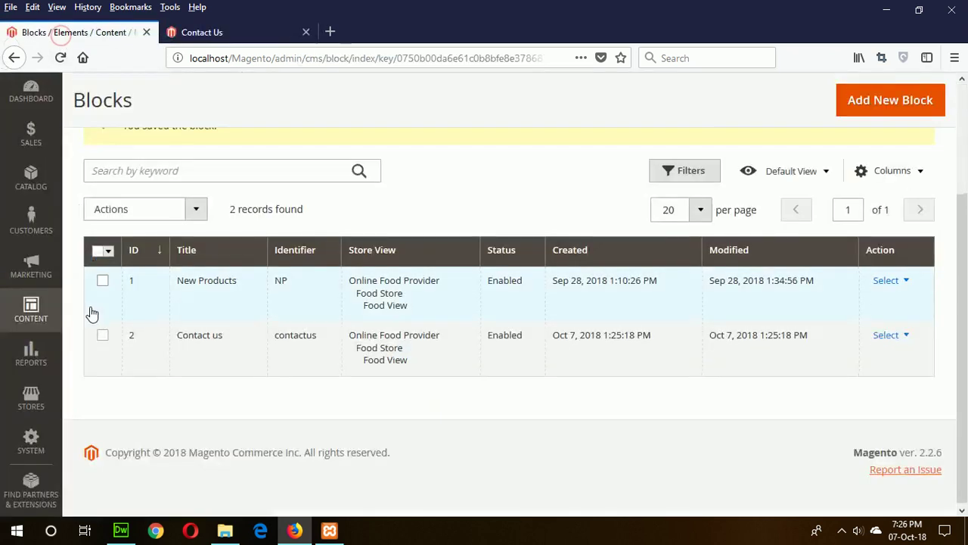
# - Open the Contact Us category under Food Category in the catalog and assign the Contact us CMS block to its content
pyautogui.click(31, 178)
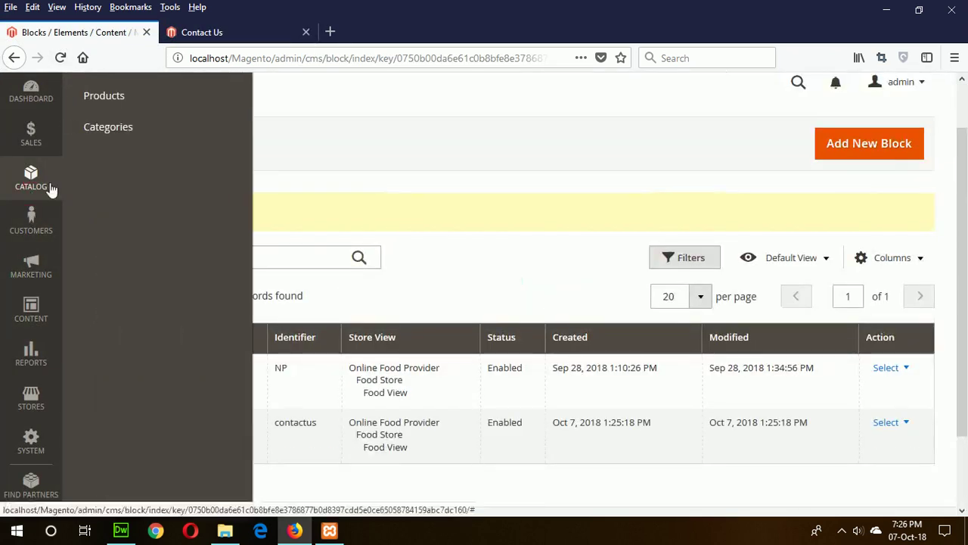
pyautogui.click(121, 130)
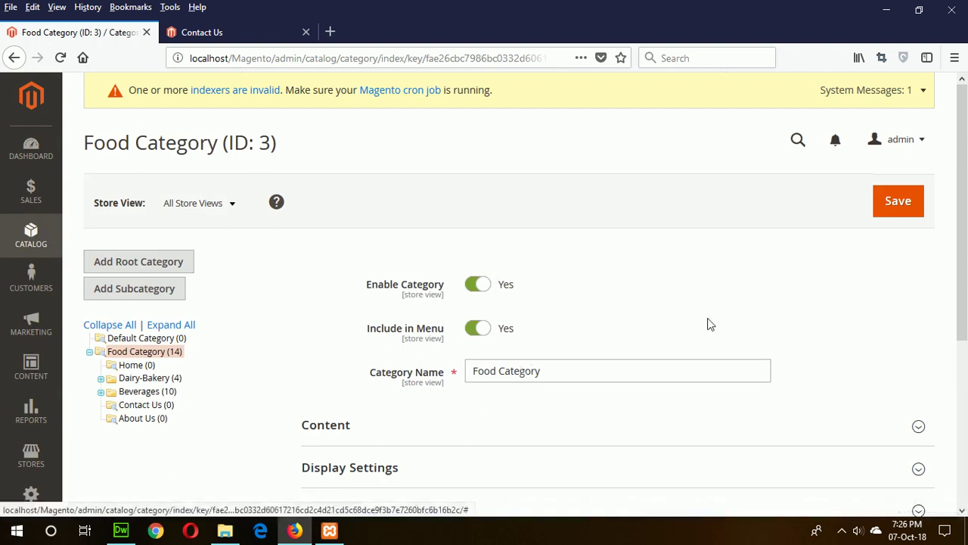
pyautogui.click(137, 406)
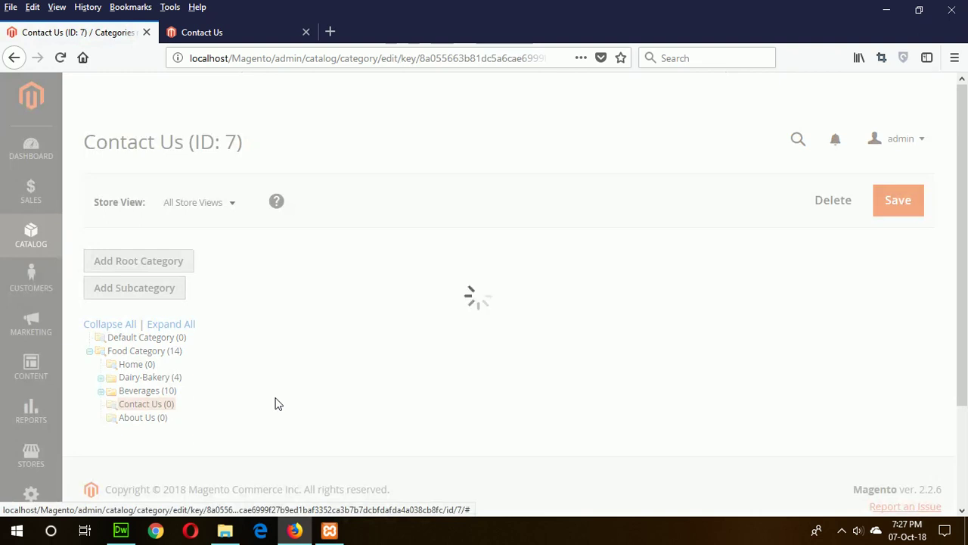
pyautogui.scroll(-5, 507, 328)
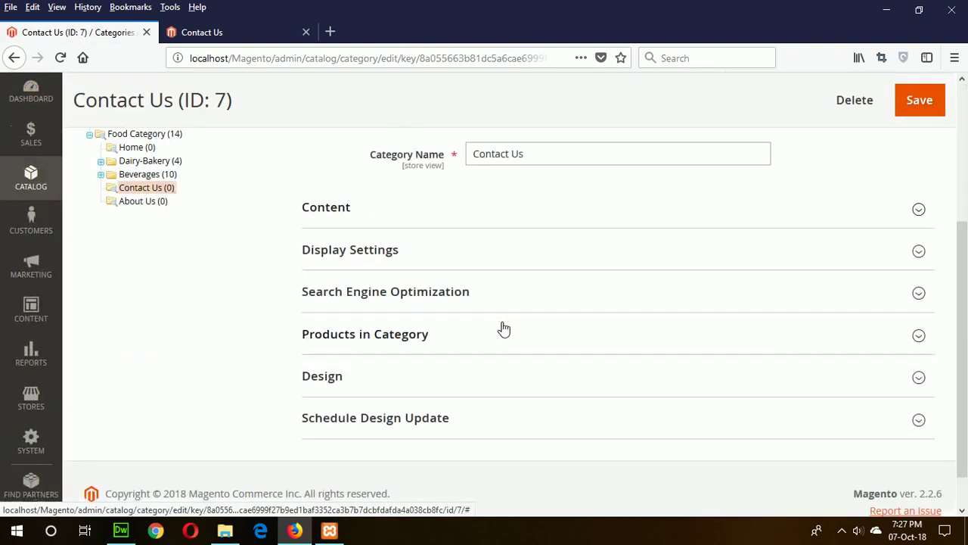
pyautogui.click(359, 217)
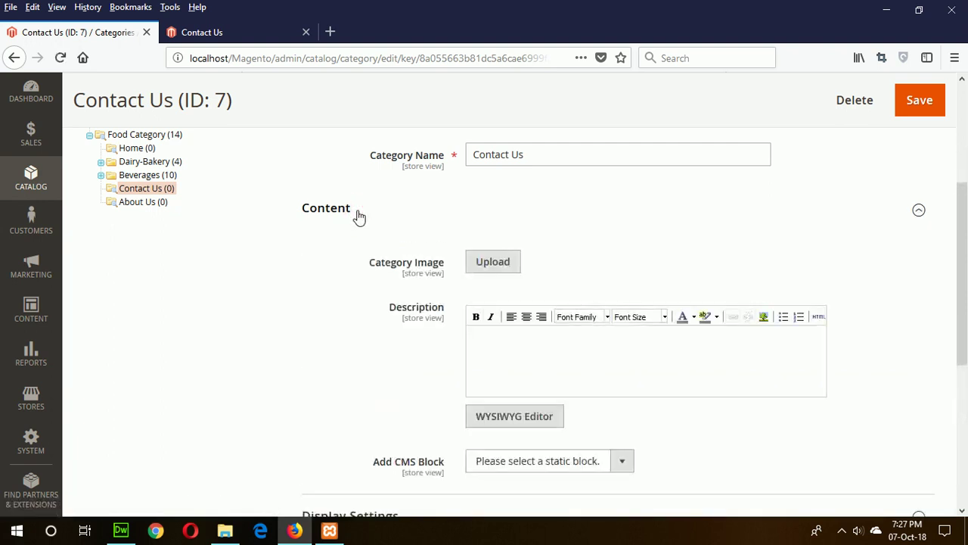
pyautogui.scroll(-5, 359, 217)
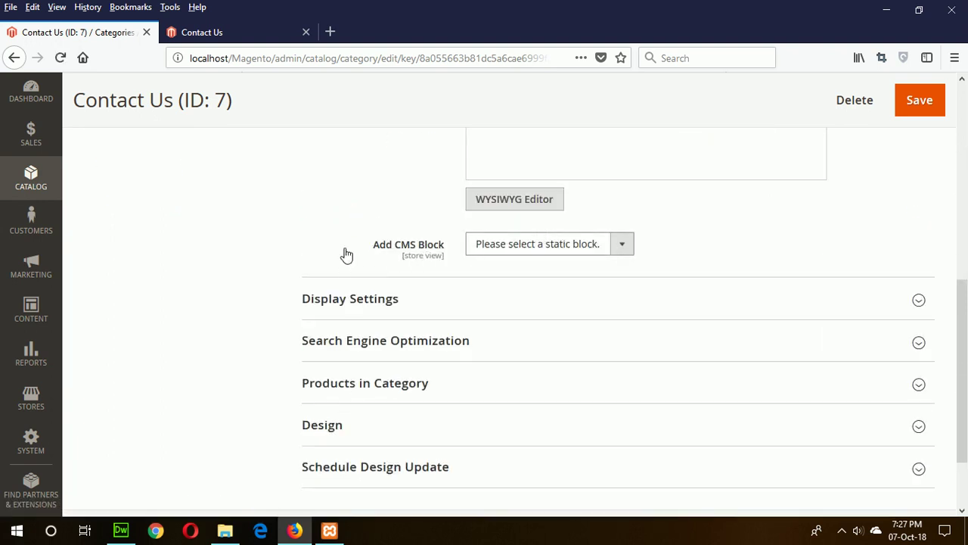
pyautogui.click(552, 243)
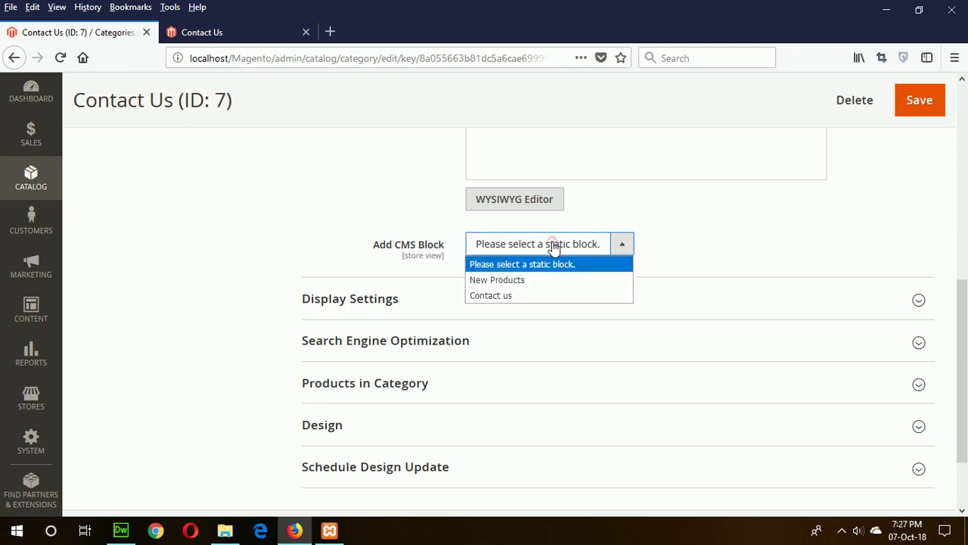
pyautogui.click(496, 296)
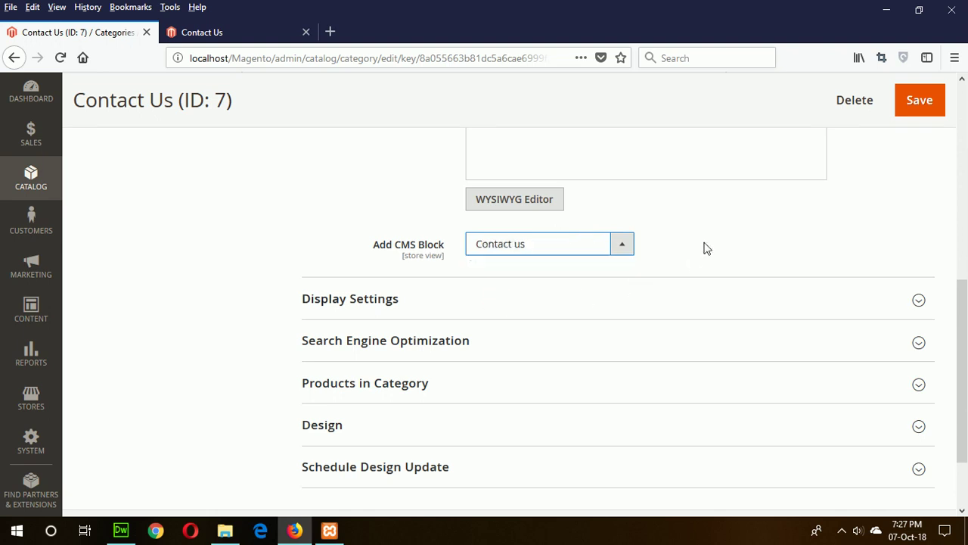
# - Set the Contact Us category's display mode to Static block only
pyautogui.scroll(5, 705, 248)
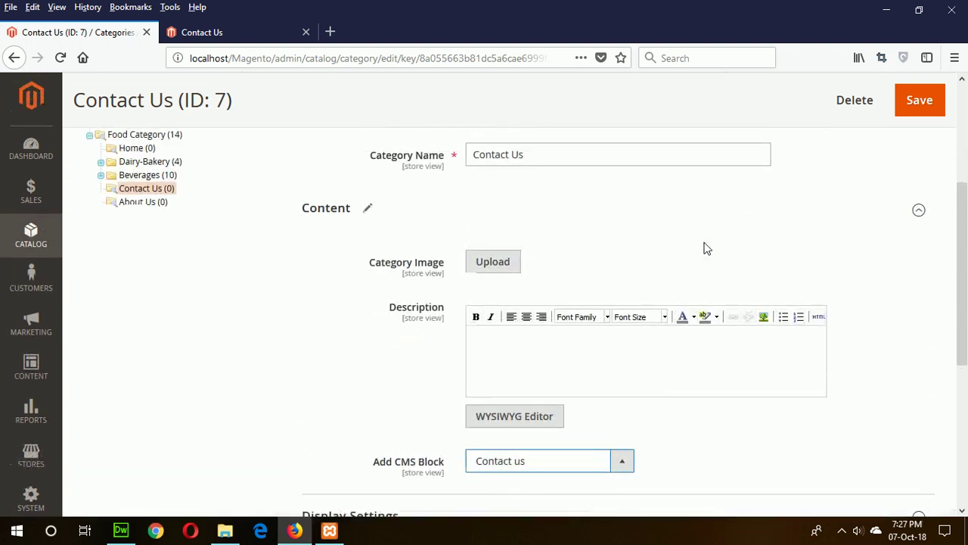
pyautogui.scroll(1, 705, 248)
pyautogui.scroll(-4, 705, 245)
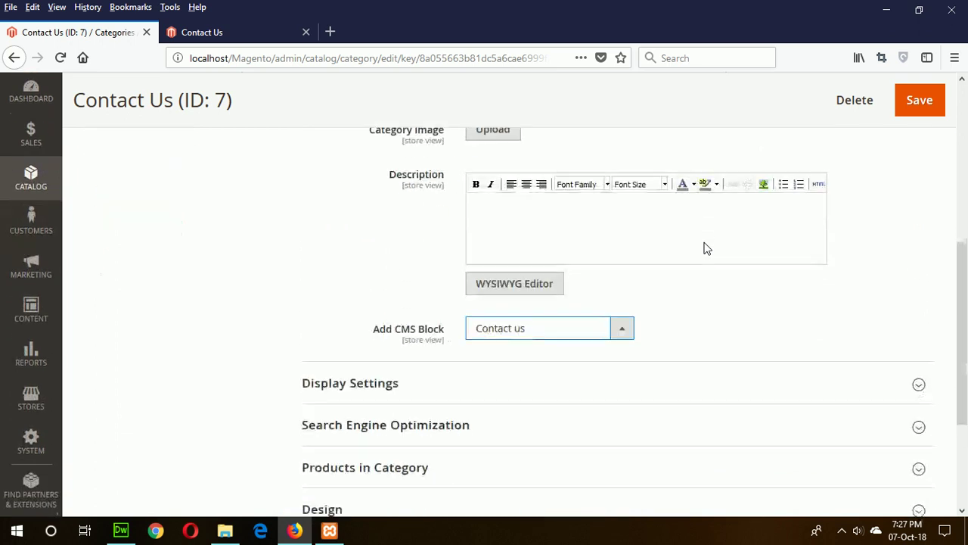
pyautogui.click(474, 297)
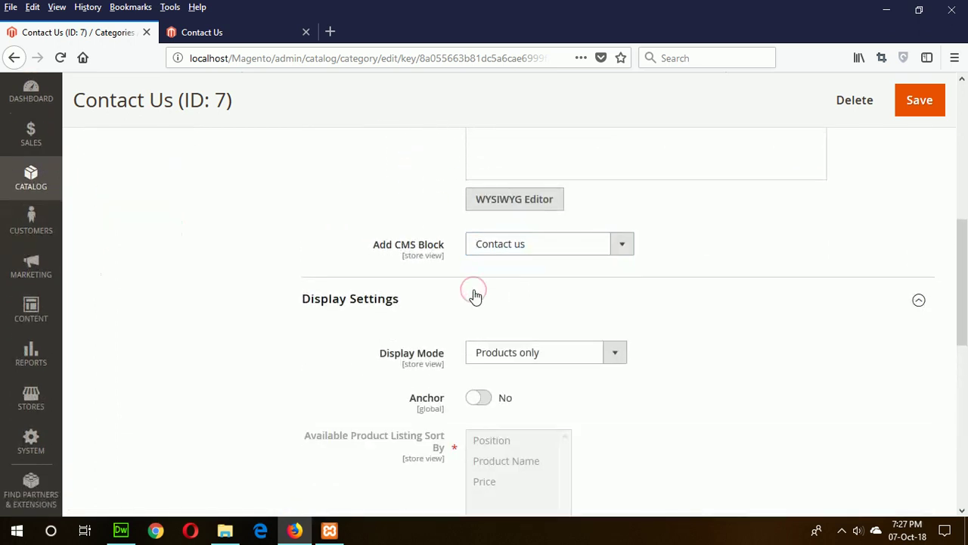
pyautogui.click(504, 354)
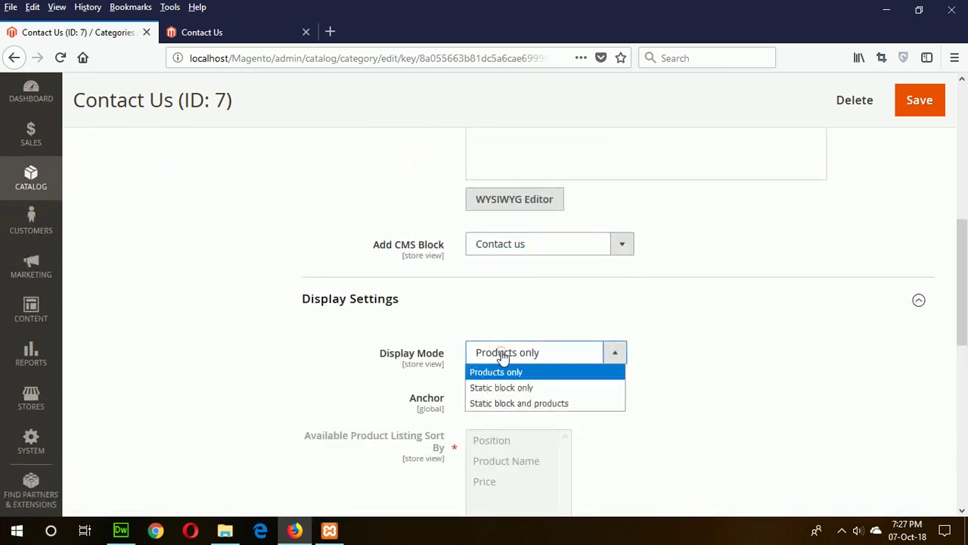
pyautogui.click(484, 389)
# - Look through the category's Search Engine Optimization, Products in Category and Design sections, including the available layout options
pyautogui.scroll(-3, 711, 332)
pyautogui.scroll(-4, 711, 329)
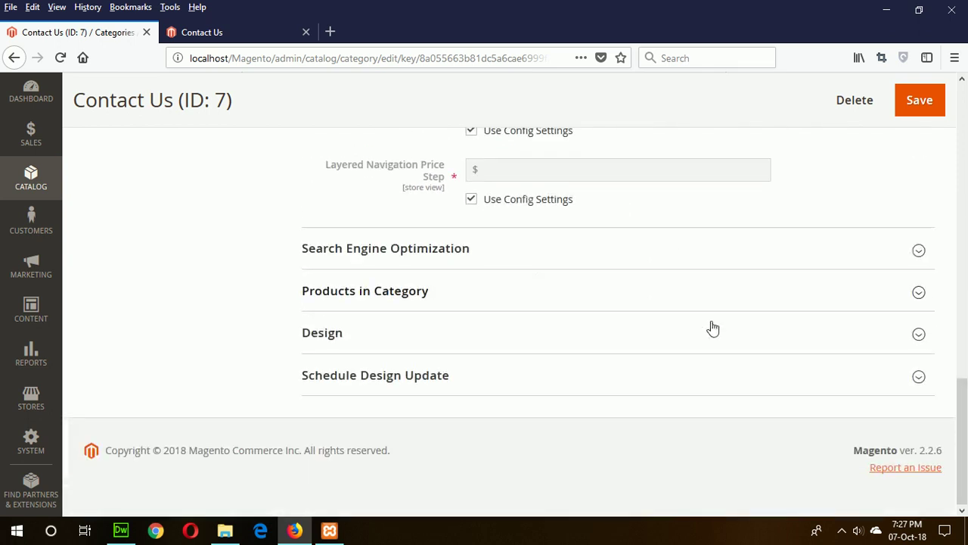
pyautogui.click(391, 267)
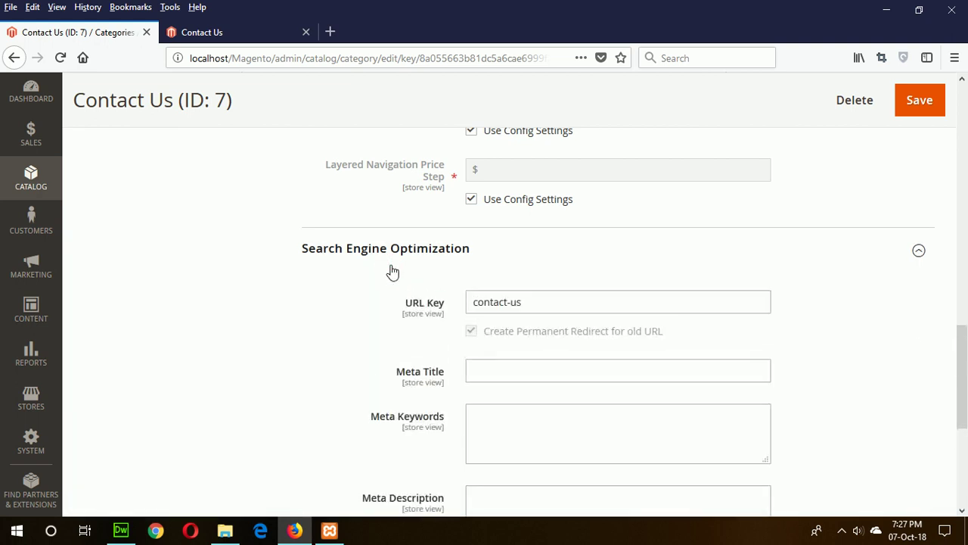
pyautogui.click(392, 269)
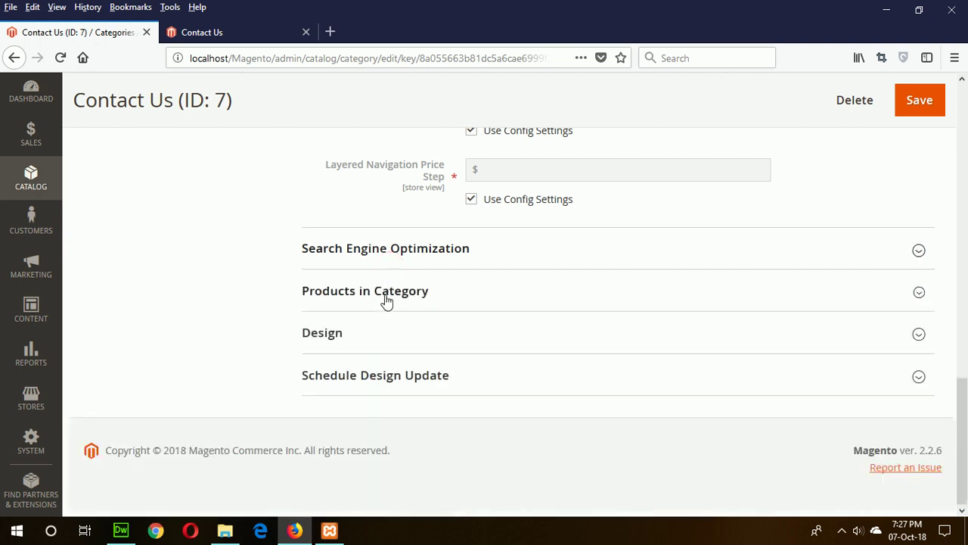
pyautogui.click(386, 300)
pyautogui.click(385, 300)
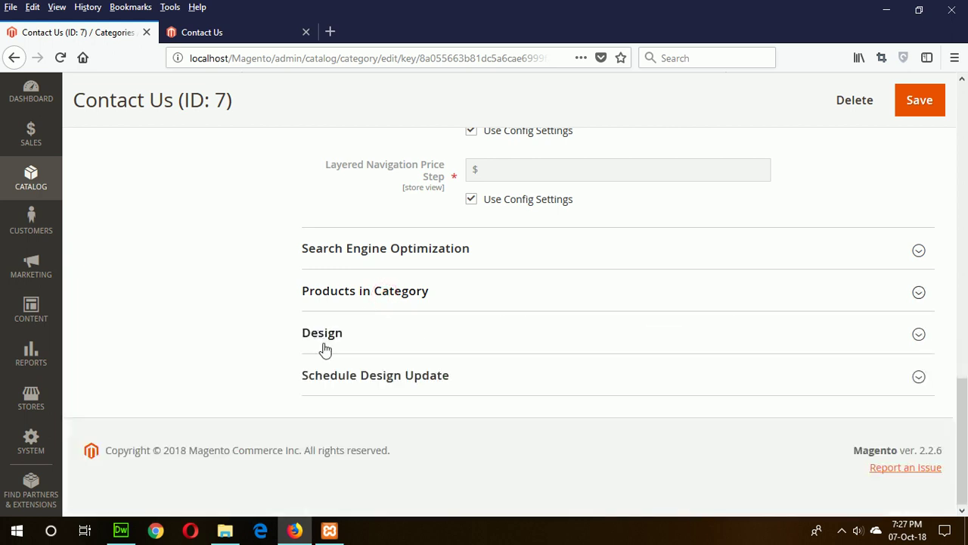
pyautogui.click(326, 334)
pyautogui.scroll(-3, 536, 285)
pyautogui.click(539, 261)
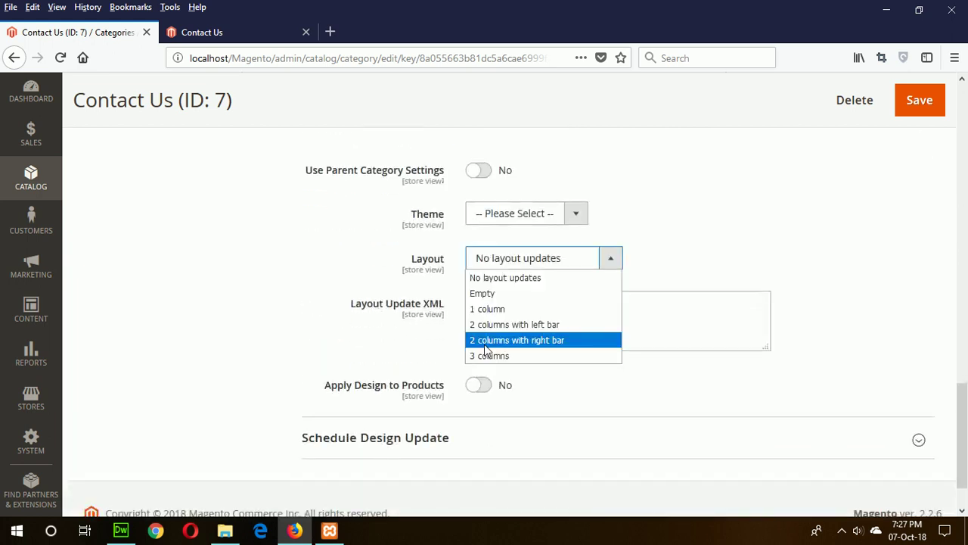
pyautogui.click(510, 282)
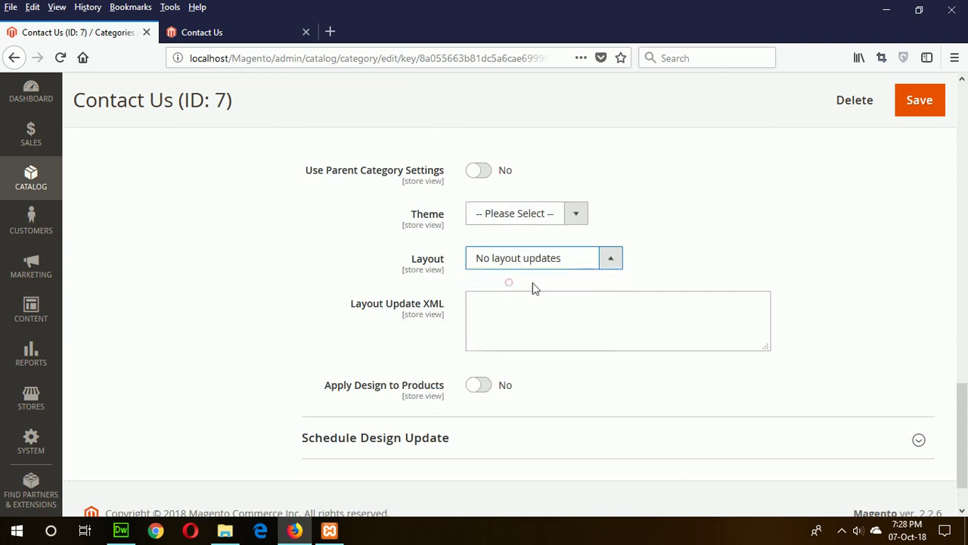
# - Save the Contact Us category with its assigned block and display mode
pyautogui.scroll(10, 680, 288)
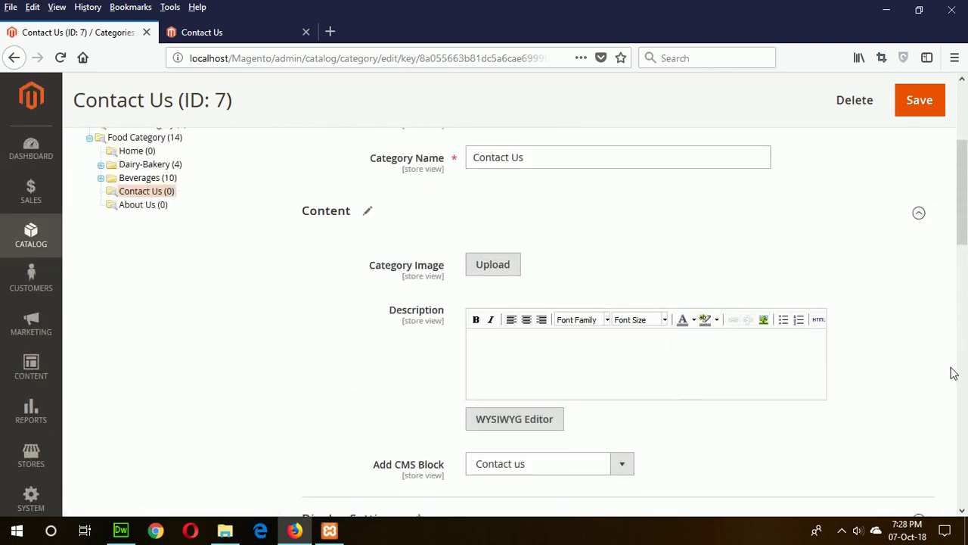
pyautogui.scroll(4, 954, 373)
pyautogui.click(902, 202)
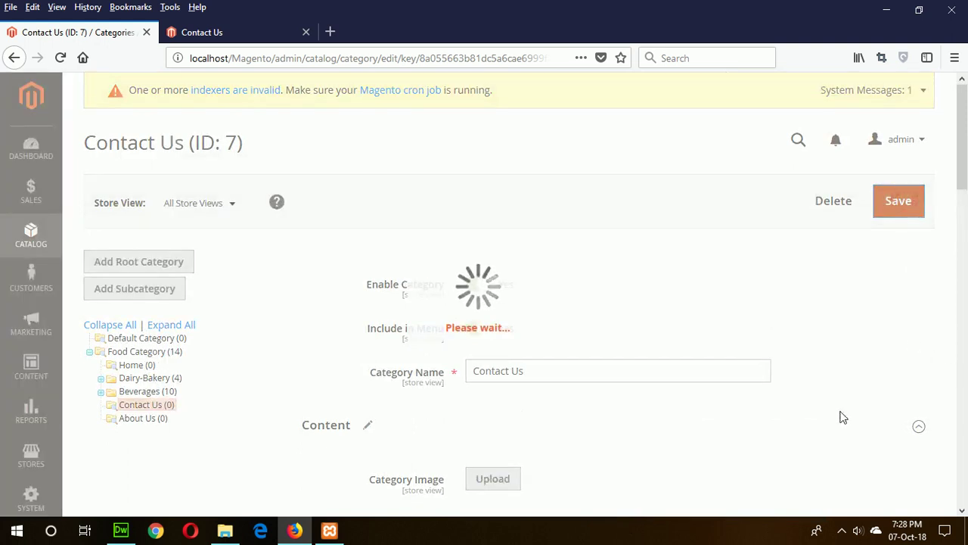
# - Open Cache Management in the system tools and flush the Magento cache
pyautogui.click(31, 499)
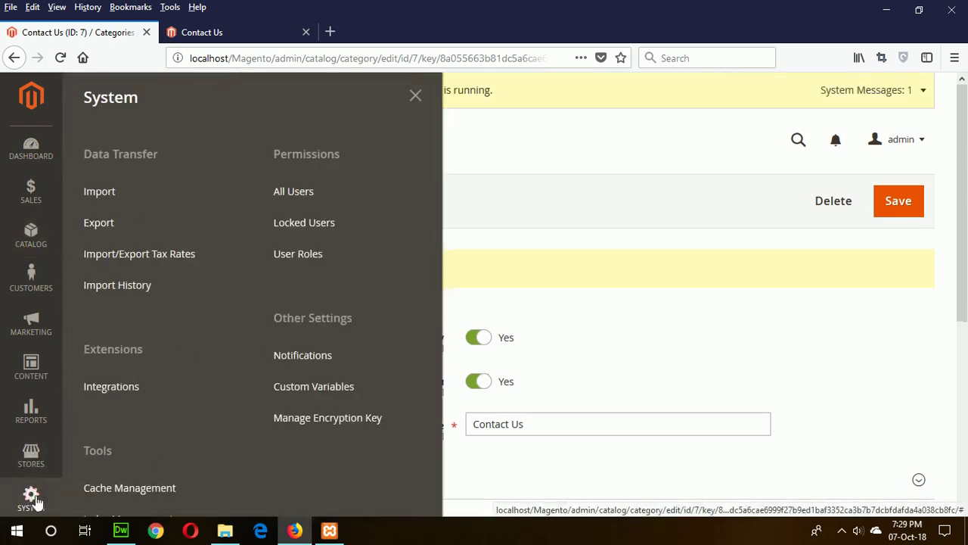
pyautogui.click(110, 490)
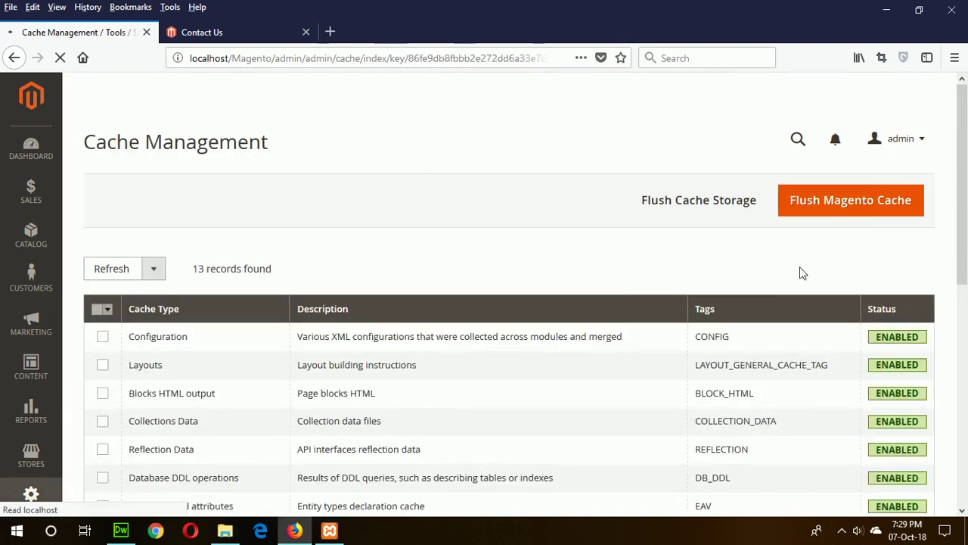
pyautogui.click(838, 204)
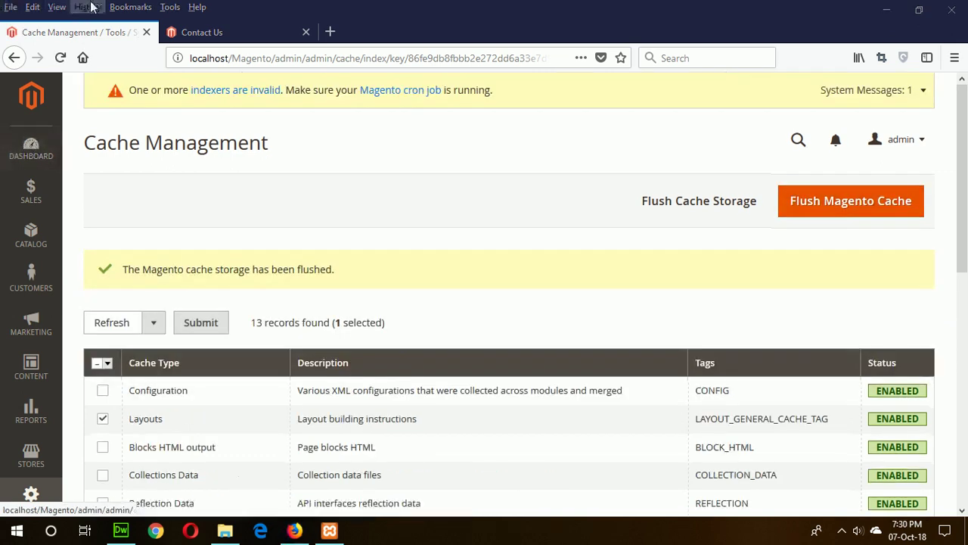
# - Reload the storefront's Contact Us page to check the contact form from start to end, and go to the Home page
pyautogui.click(227, 34)
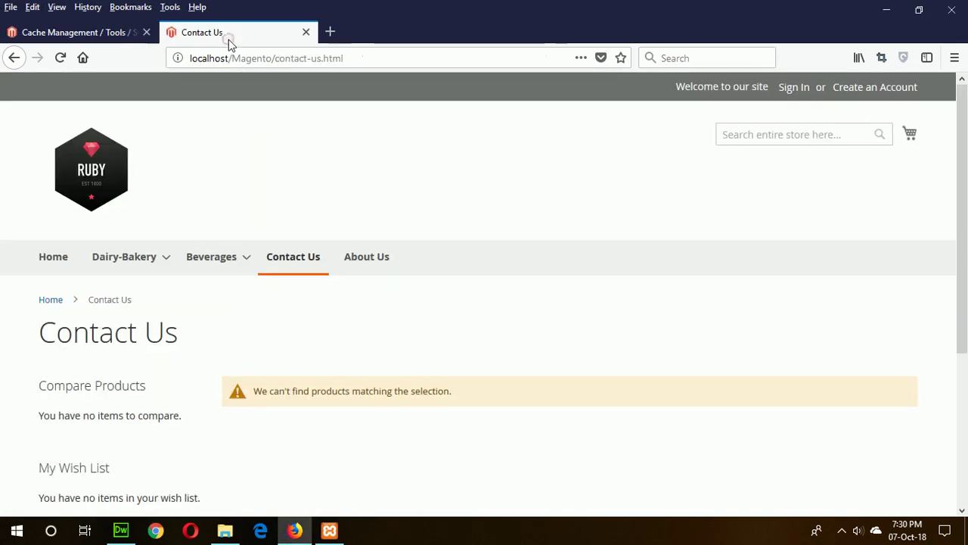
pyautogui.click(61, 59)
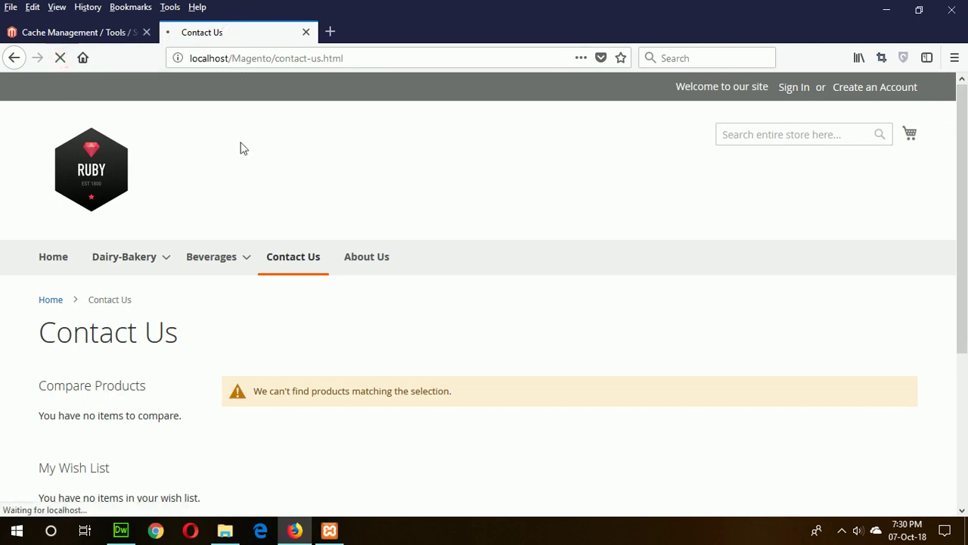
pyautogui.scroll(-2, 186, 380)
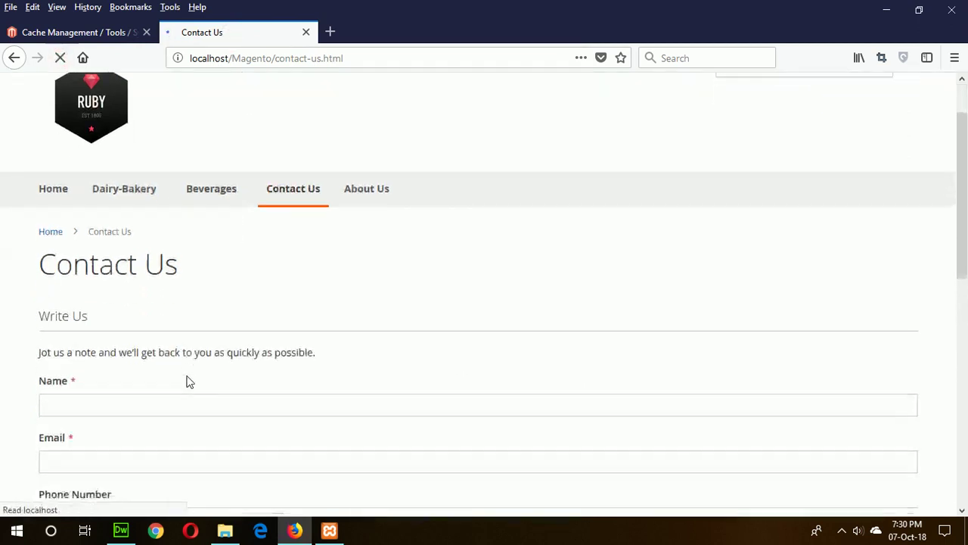
pyautogui.scroll(-3, 187, 448)
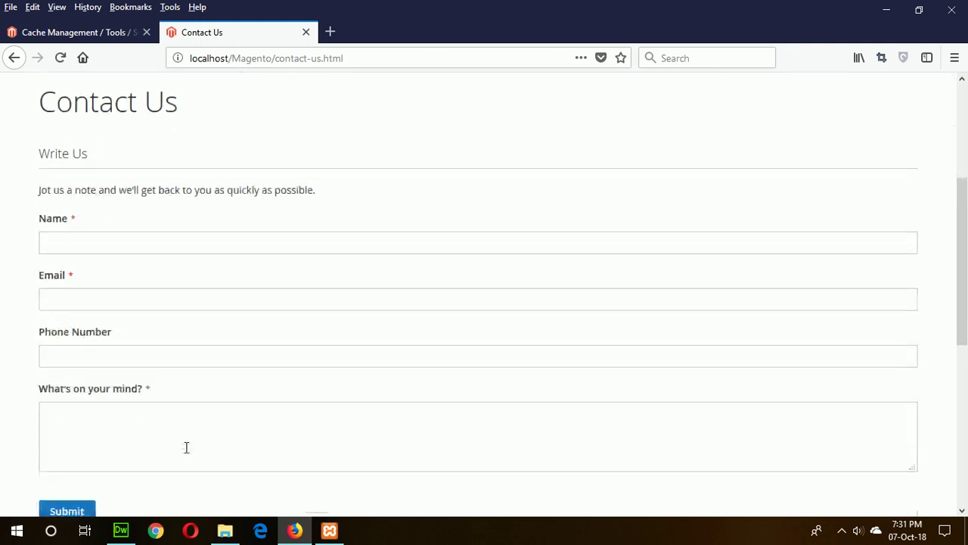
pyautogui.scroll(4, 236, 426)
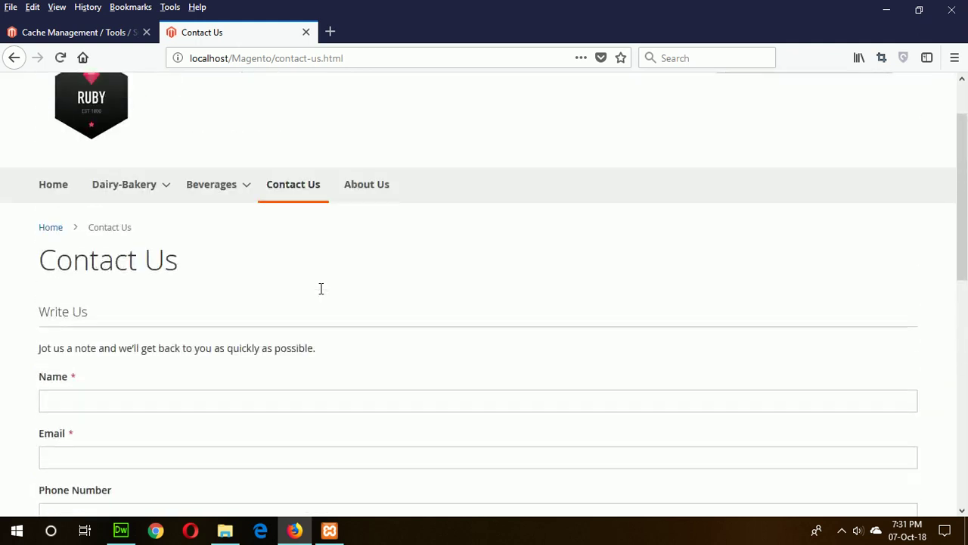
pyautogui.click(54, 186)
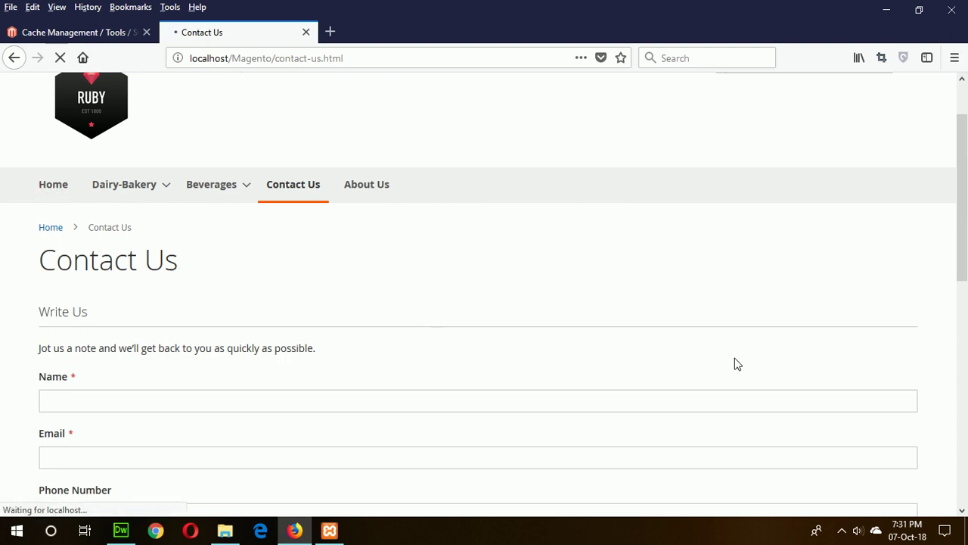